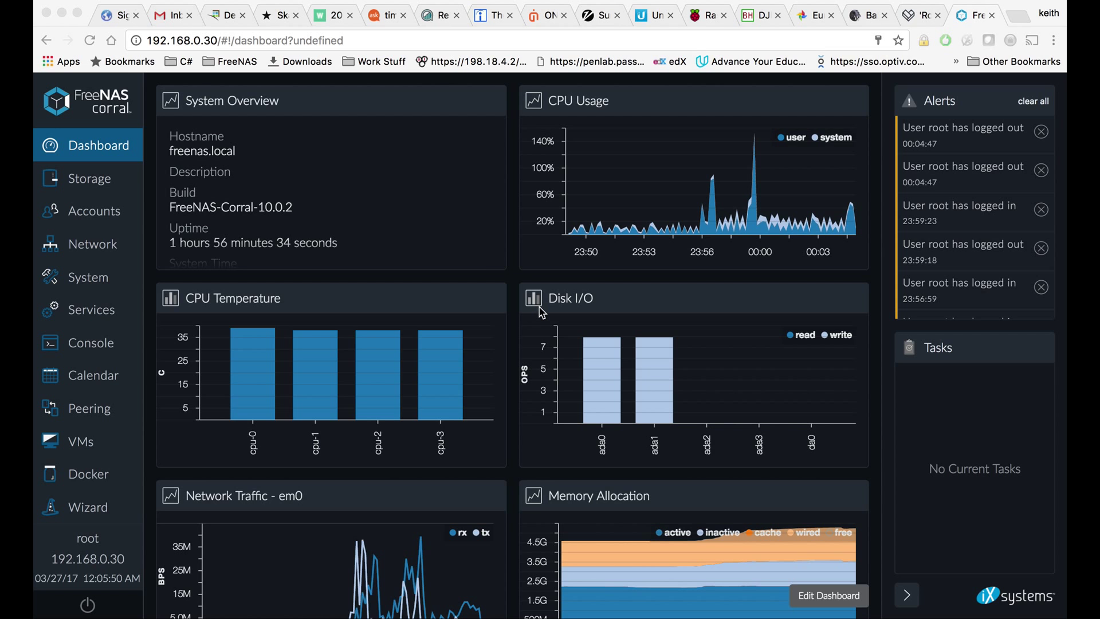
# Open the FreeNAS system console and enter a root shell with 'shell'
pyautogui.click(101, 345)
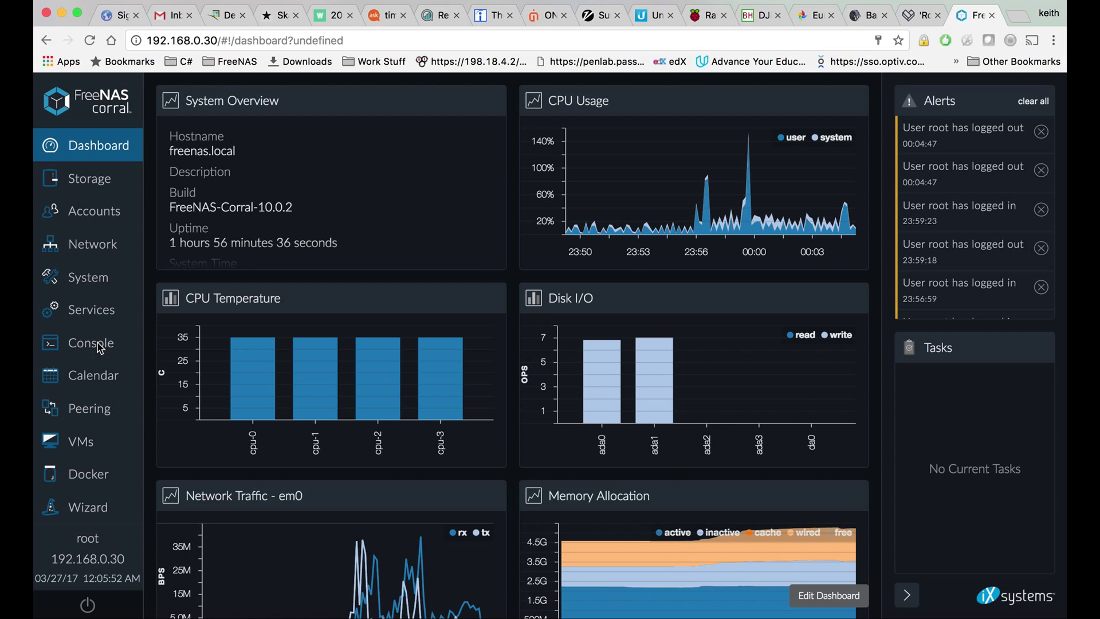
pyautogui.click(101, 348)
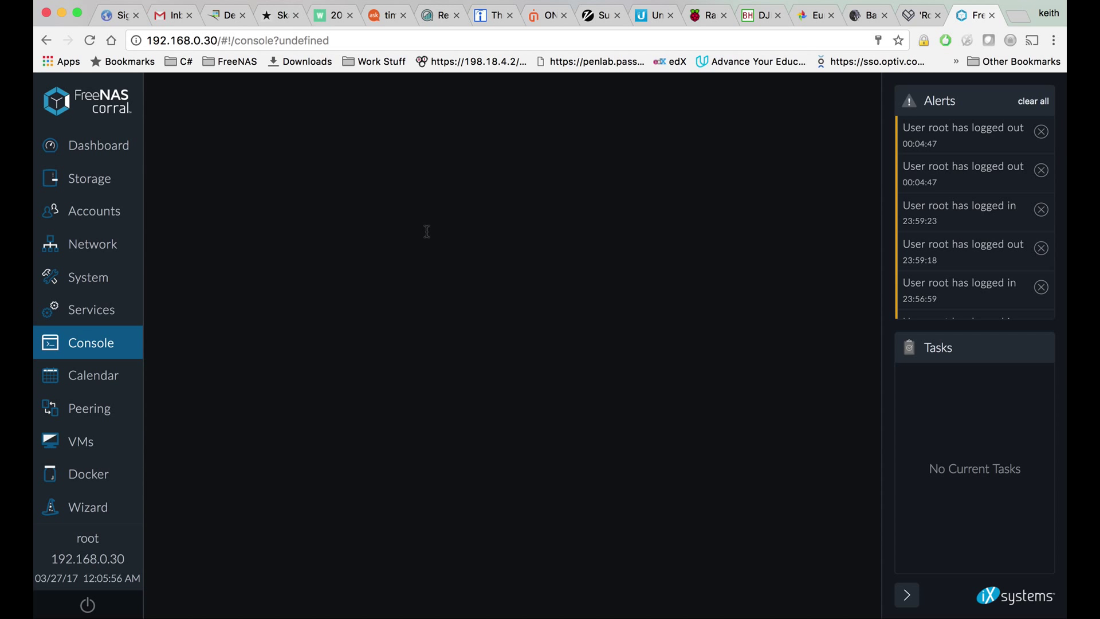
pyautogui.click(361, 227)
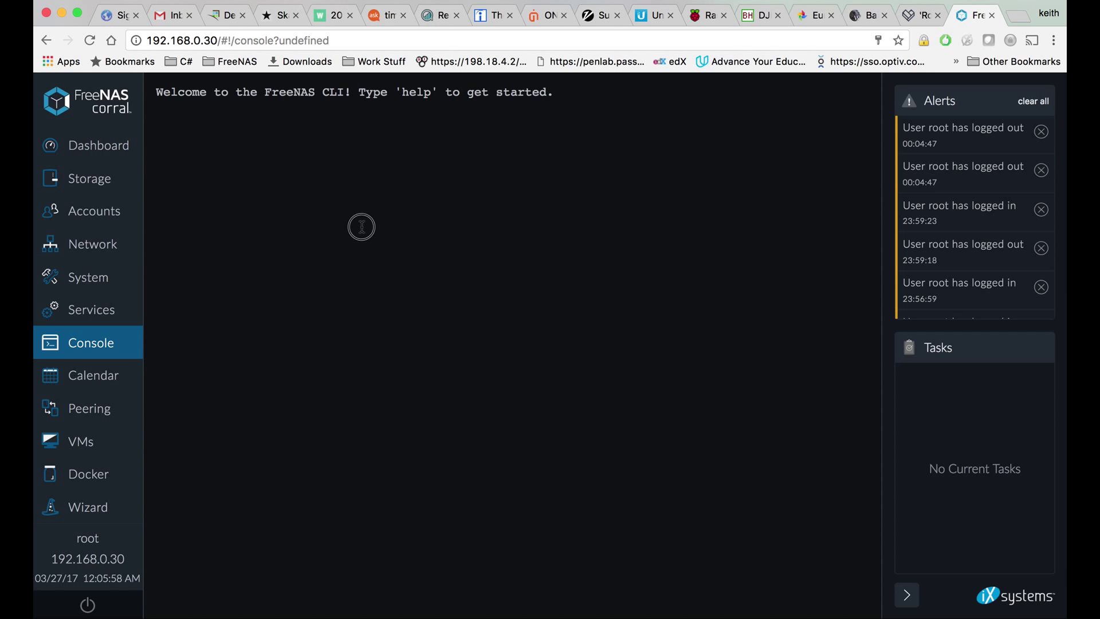
pyautogui.press('Return')
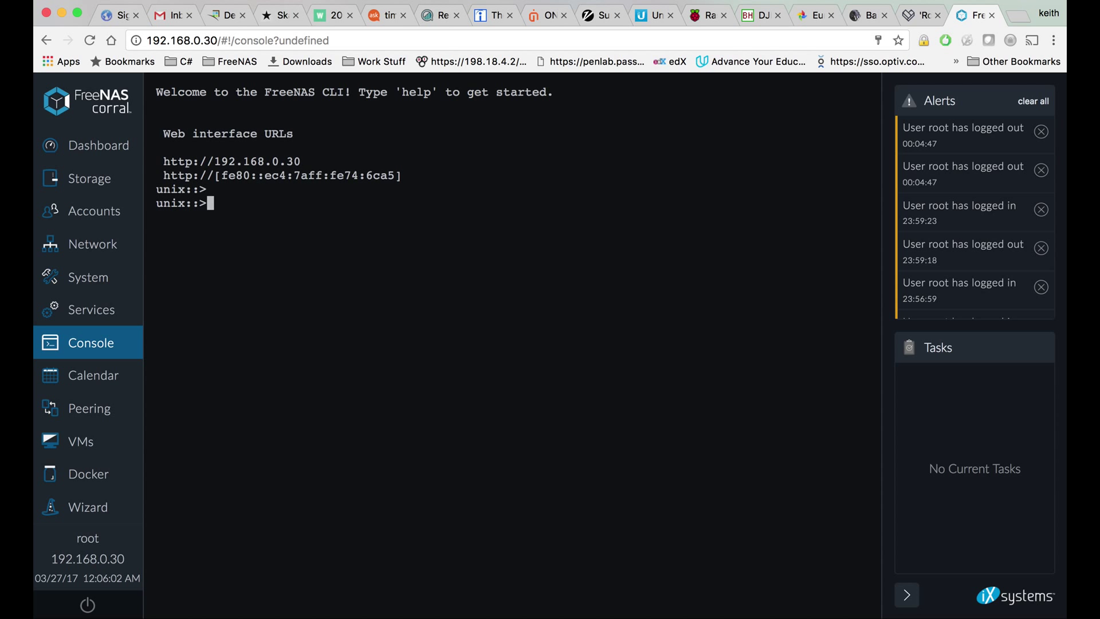
pyautogui.write('shell')
pyautogui.press('Return')
# In /mnt/harddrives, delete the old transmission folder with rm -fvr transmission/
pyautogui.write('cd /mnt/ha')
pyautogui.press('Tab')
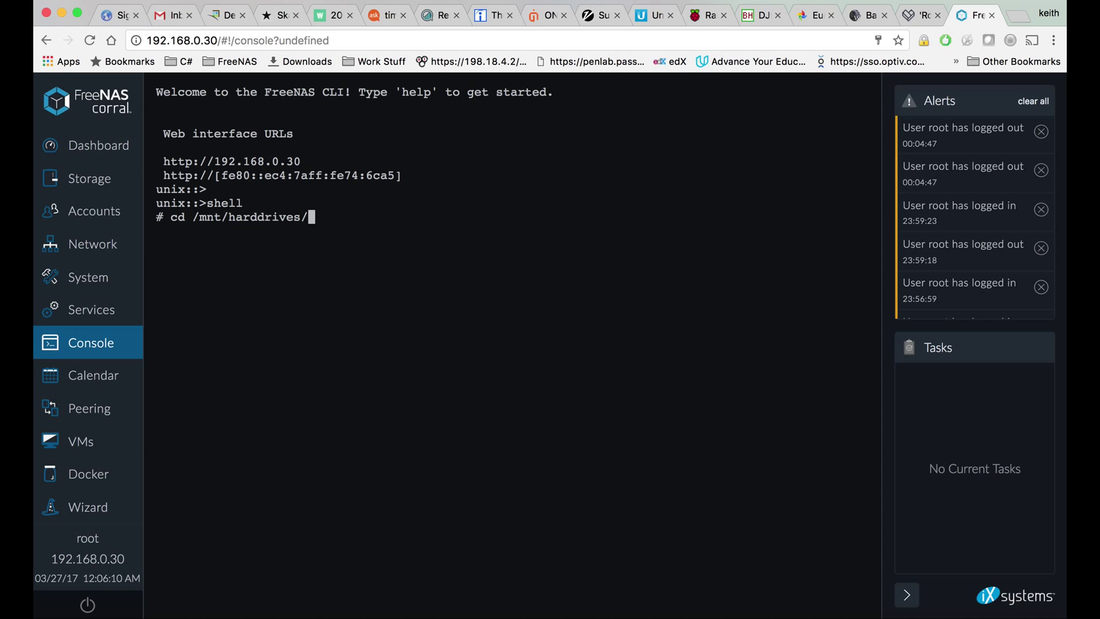
pyautogui.press('Return')
pyautogui.write('rm -fvr /')
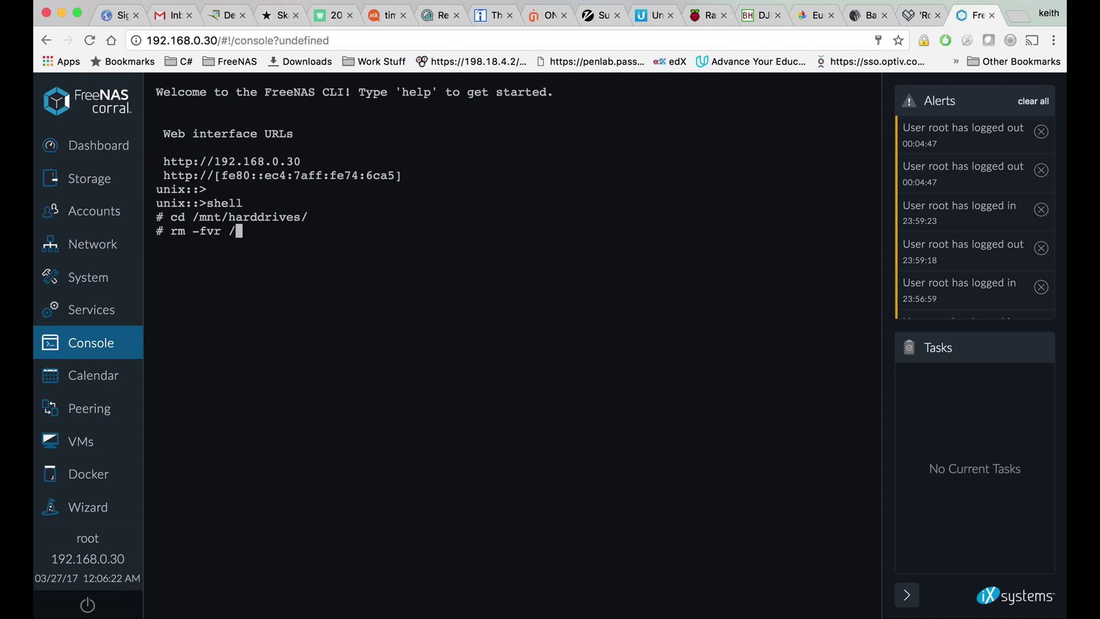
pyautogui.press('BackSpace')
pyautogui.write('tran')
pyautogui.press('Tab')
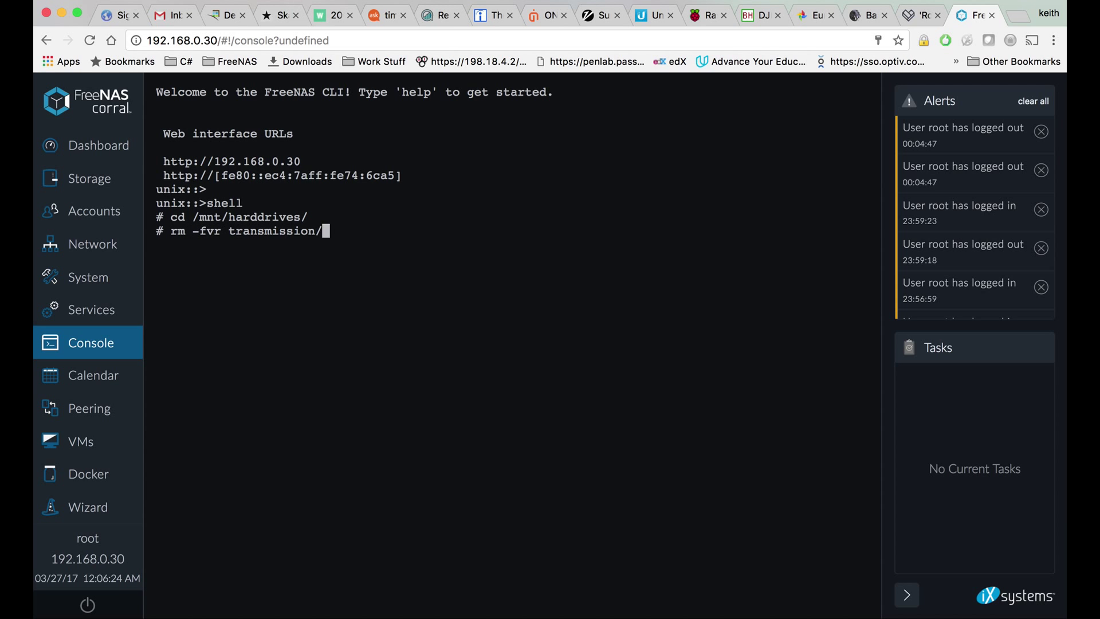
pyautogui.press('Return')
pyautogui.press('Return')
pyautogui.press('Return')
pyautogui.press('Return')
pyautogui.press('Return')
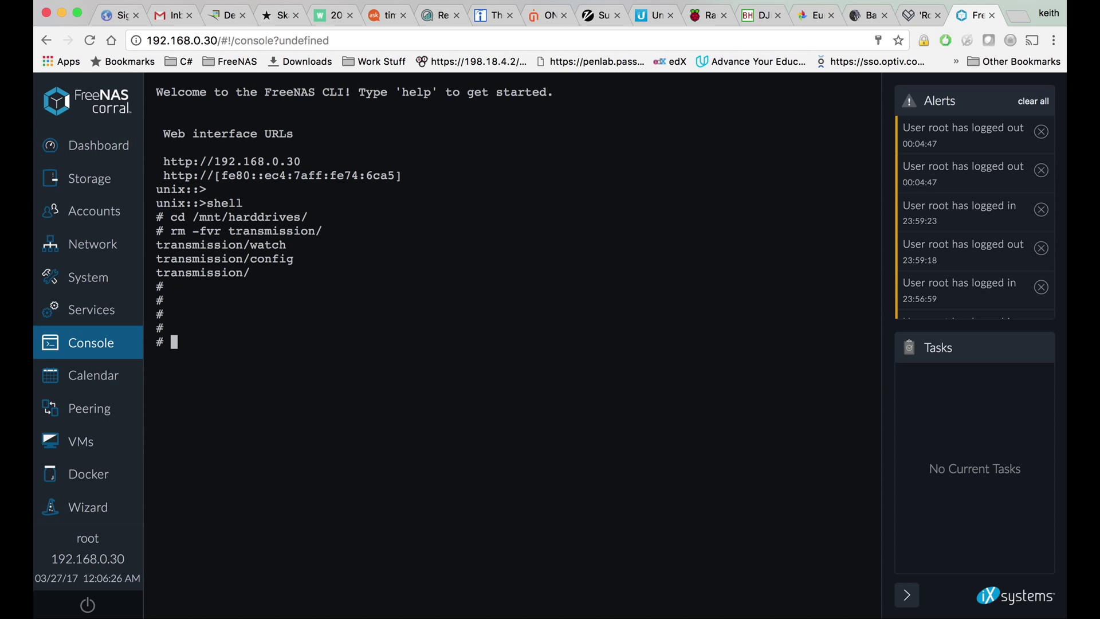
# Run mkdir -p to create transmission/config and transmission/watch under /mnt/harddrives
pyautogui.write('mkdir -p transmiss')
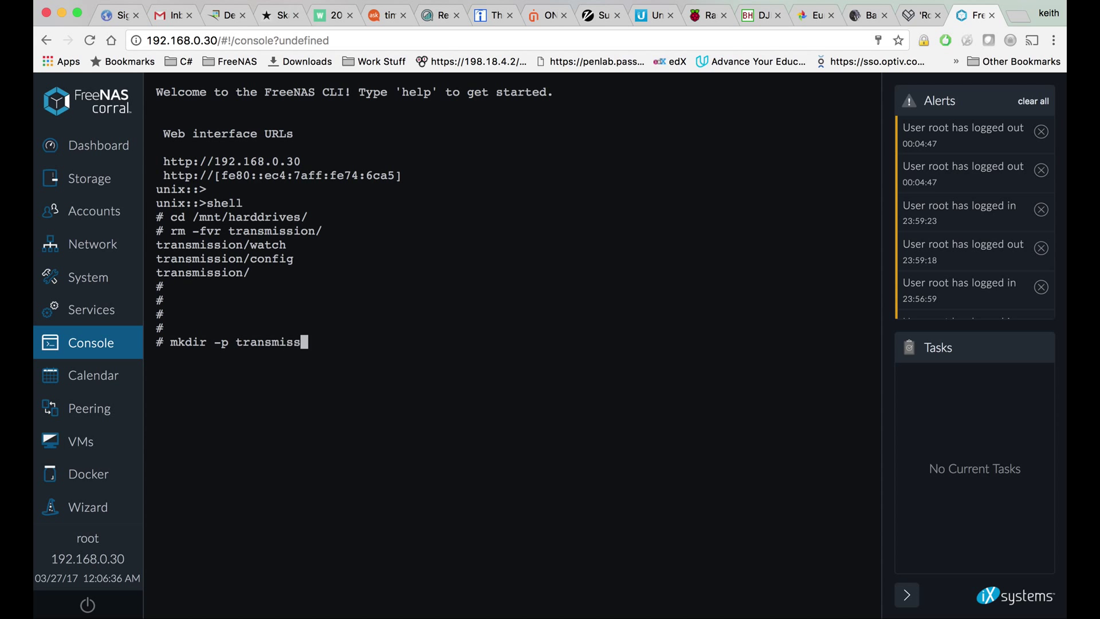
pyautogui.write('ion/config')
pyautogui.press('Return')
pyautogui.press('Up')
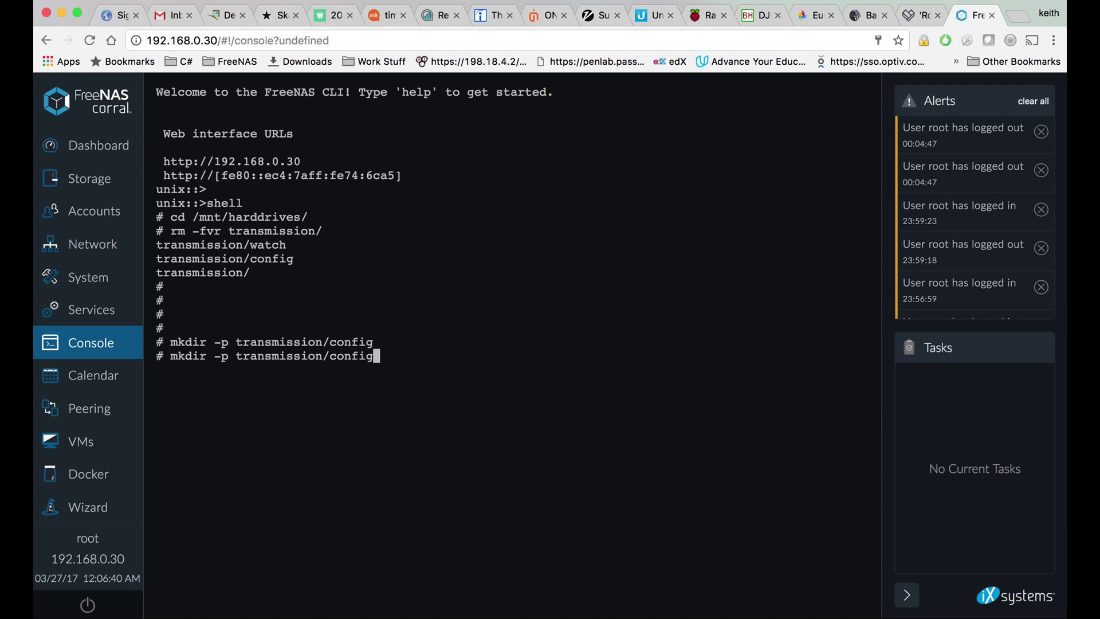
pyautogui.press('BackSpace')
pyautogui.press('BackSpace')
pyautogui.press('BackSpace')
pyautogui.press('BackSpace')
pyautogui.press('BackSpace')
pyautogui.press('BackSpace')
pyautogui.write('watch')
pyautogui.press('Return')
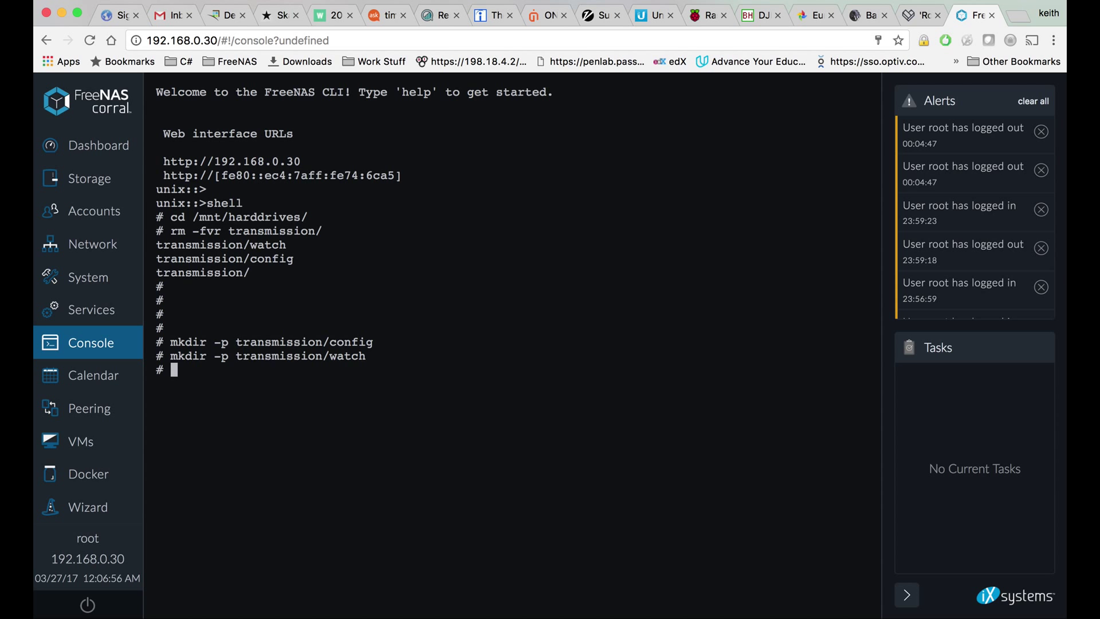
# Start a new Docker container from the freenas collection's transmission image
pyautogui.click(102, 473)
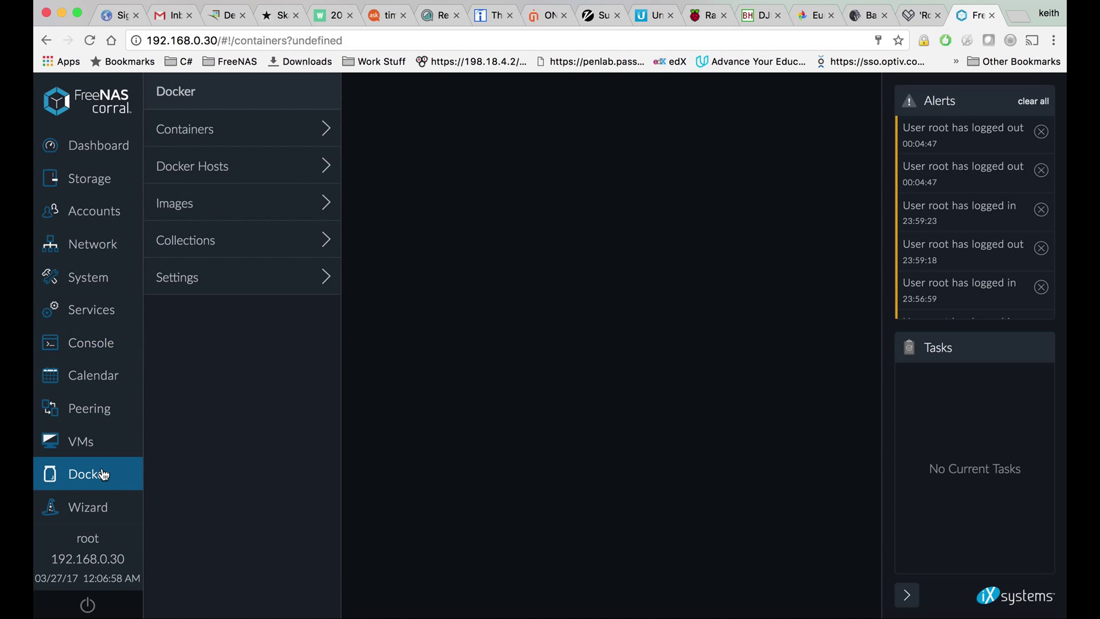
pyautogui.click(294, 129)
pyautogui.click(520, 91)
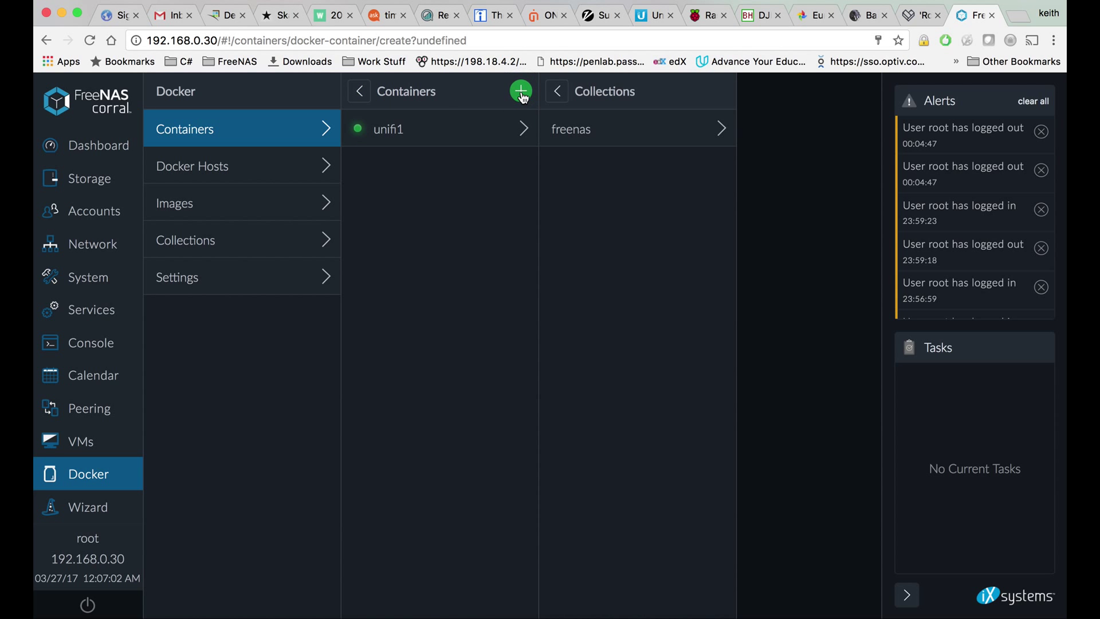
pyautogui.click(591, 130)
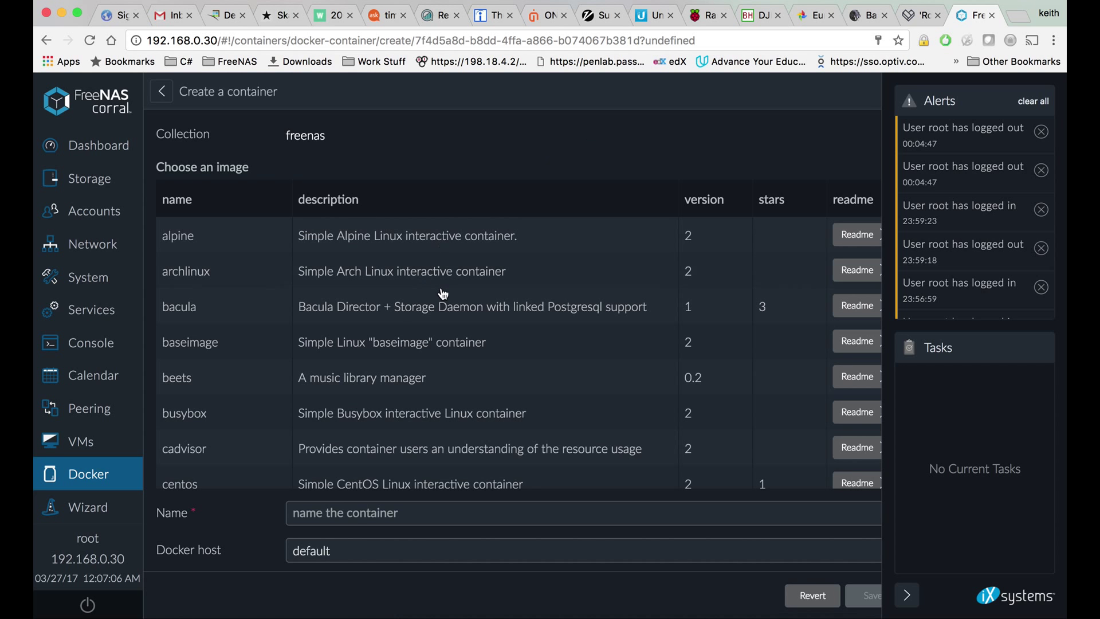
pyautogui.scroll(-10, 443, 293)
pyautogui.scroll(-15, 443, 293)
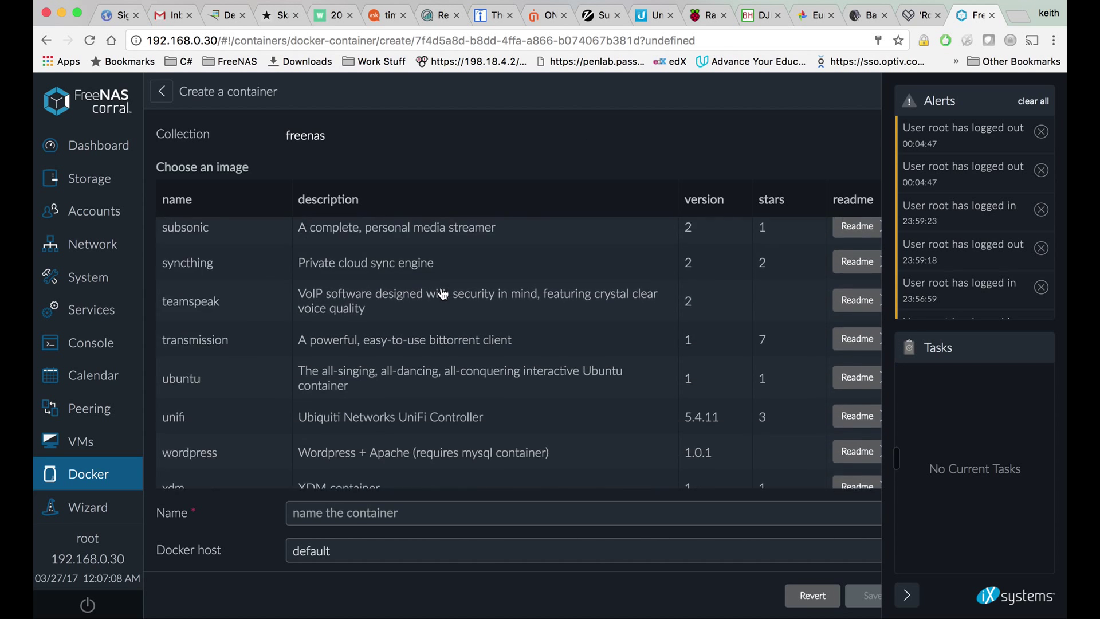
pyautogui.scroll(3, 442, 292)
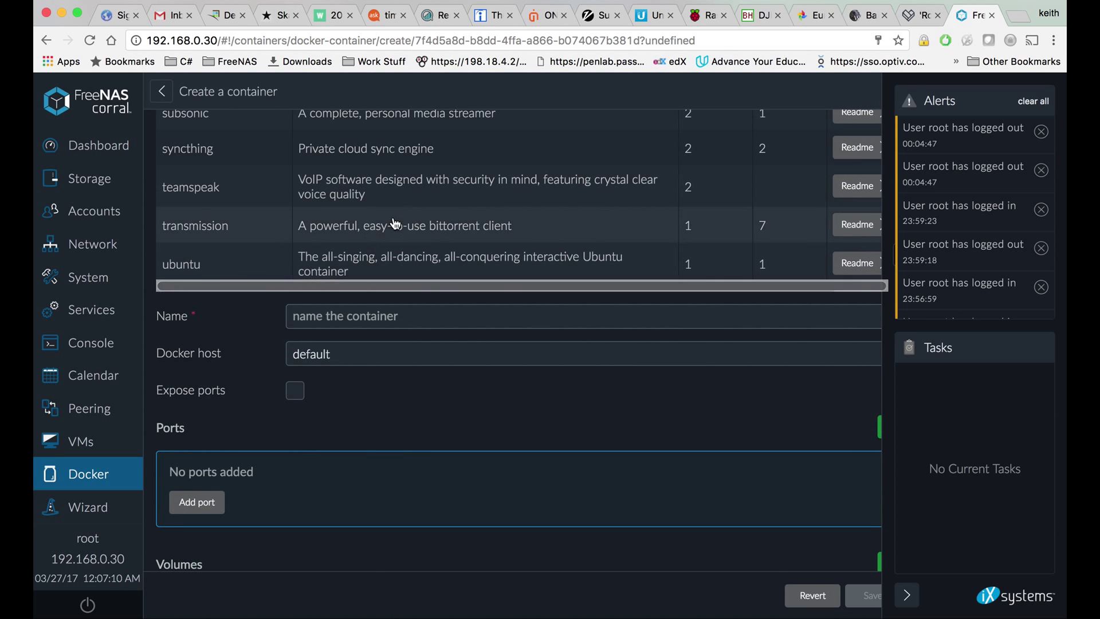
pyautogui.click(376, 229)
# Name the container transmission1 and assign it to docker_host_1
pyautogui.click(412, 312)
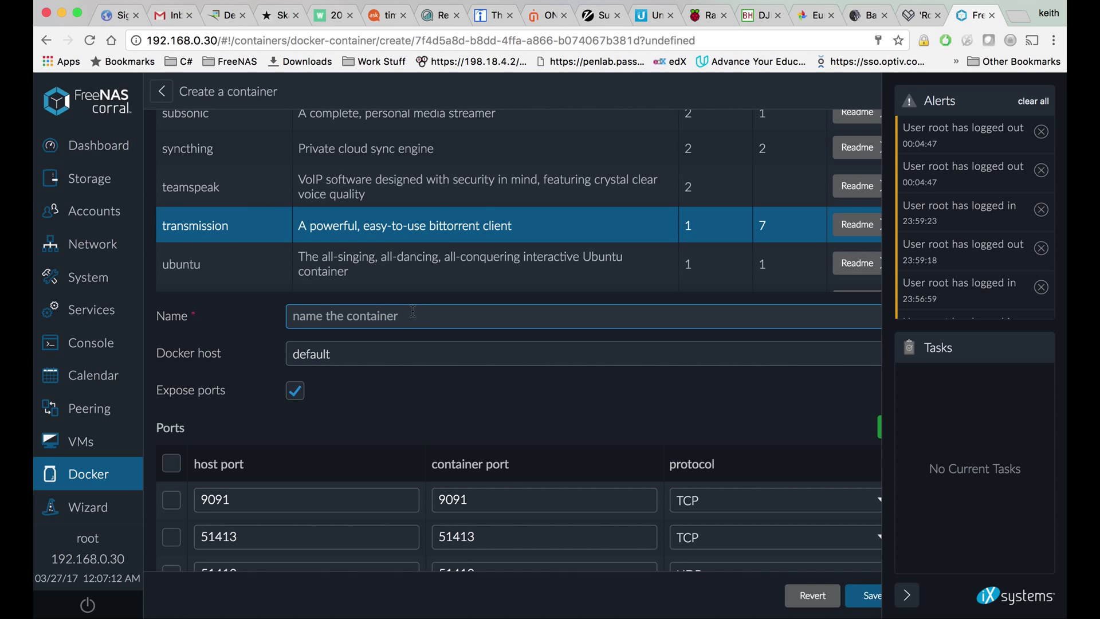
pyautogui.write('transmi')
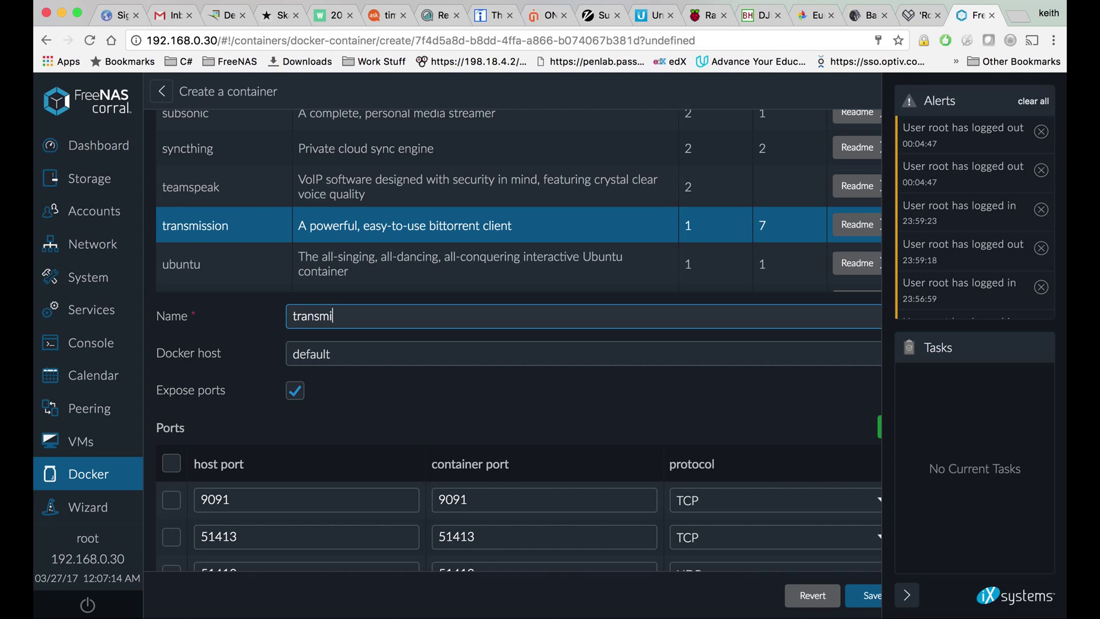
pyautogui.write('ssion1')
pyautogui.click(393, 354)
pyautogui.click(372, 389)
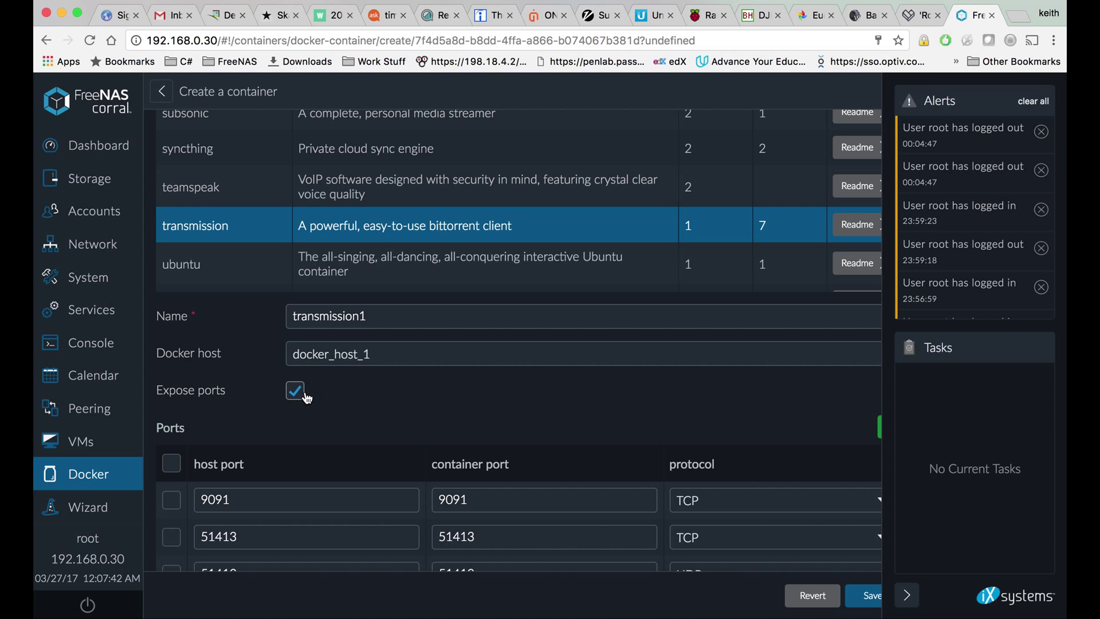
# Set the /config volume's host path to harddrives/transmission/config
pyautogui.scroll(-6, 461, 408)
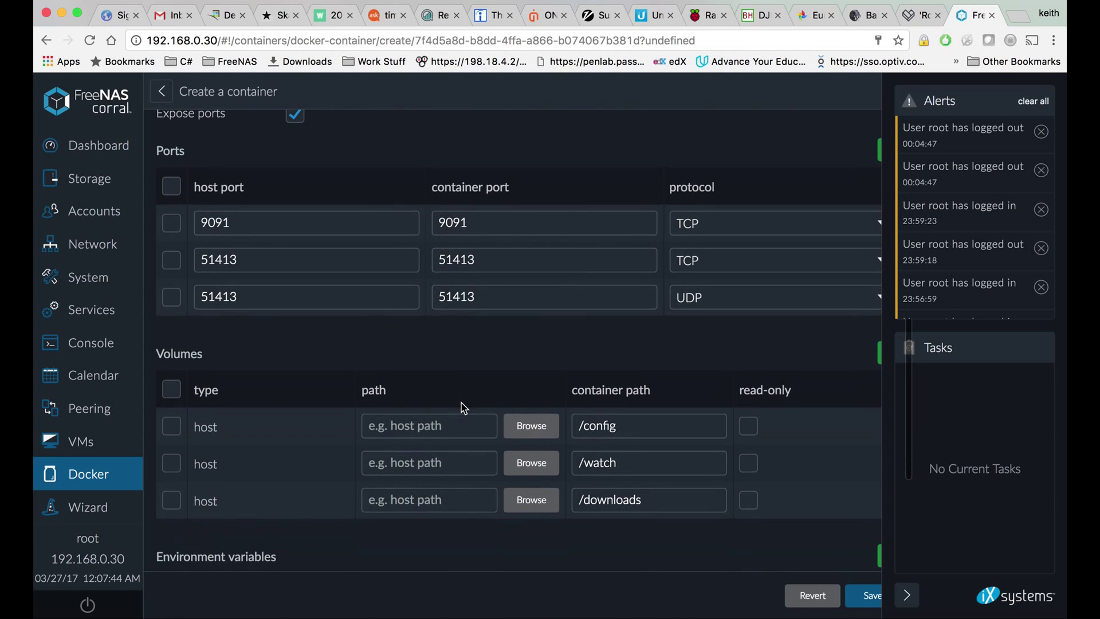
pyautogui.scroll(-2, 464, 408)
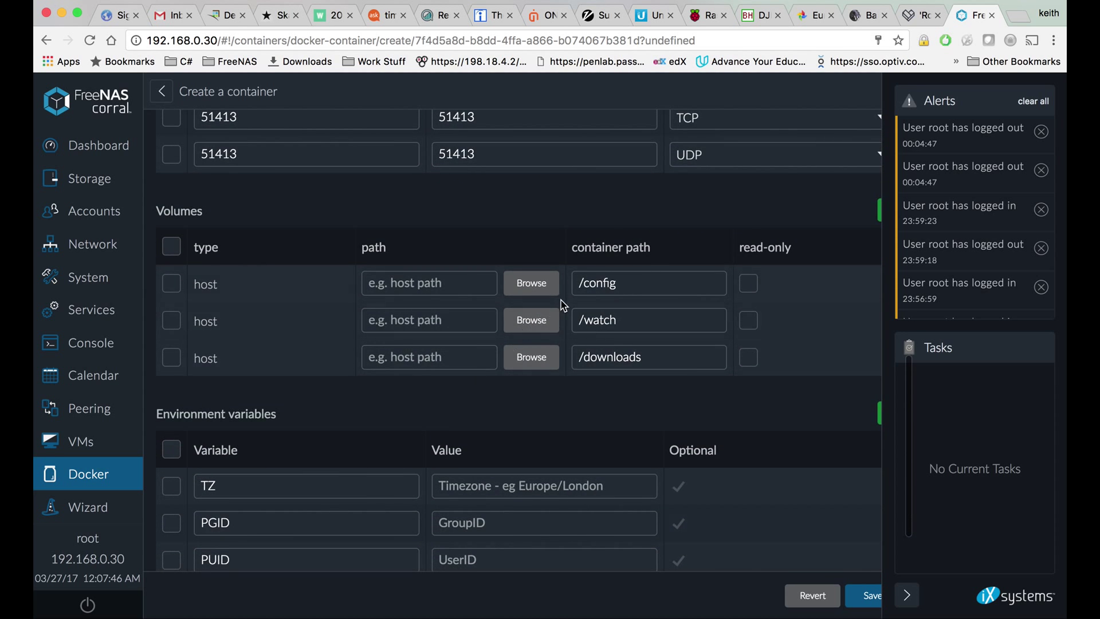
pyautogui.click(527, 289)
pyautogui.click(407, 333)
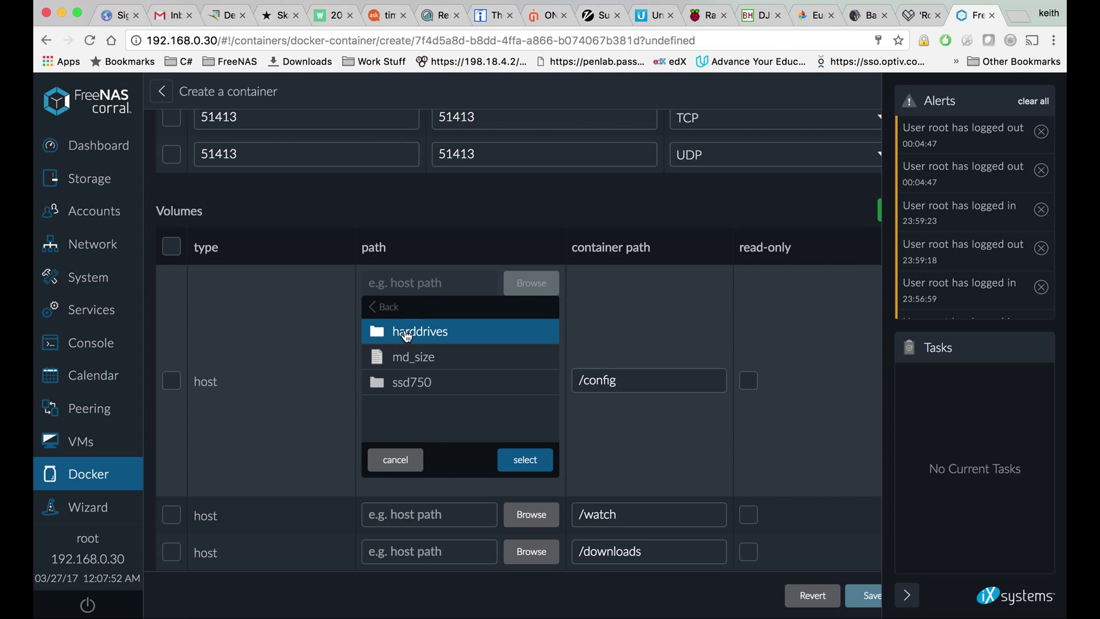
pyautogui.click(450, 331)
pyautogui.click(416, 405)
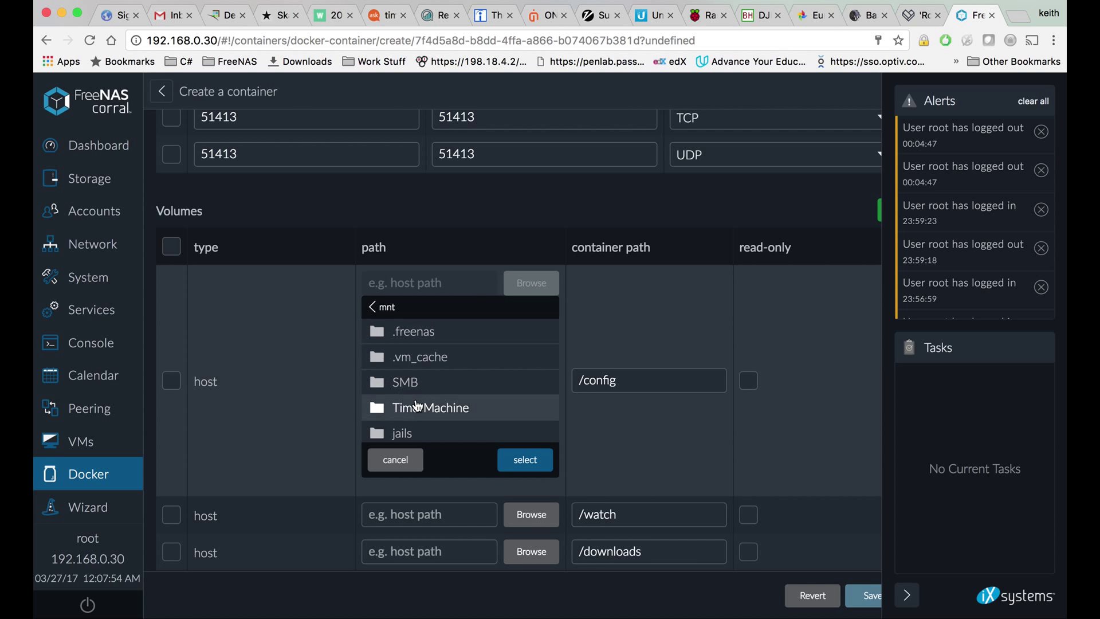
pyautogui.scroll(-5, 416, 406)
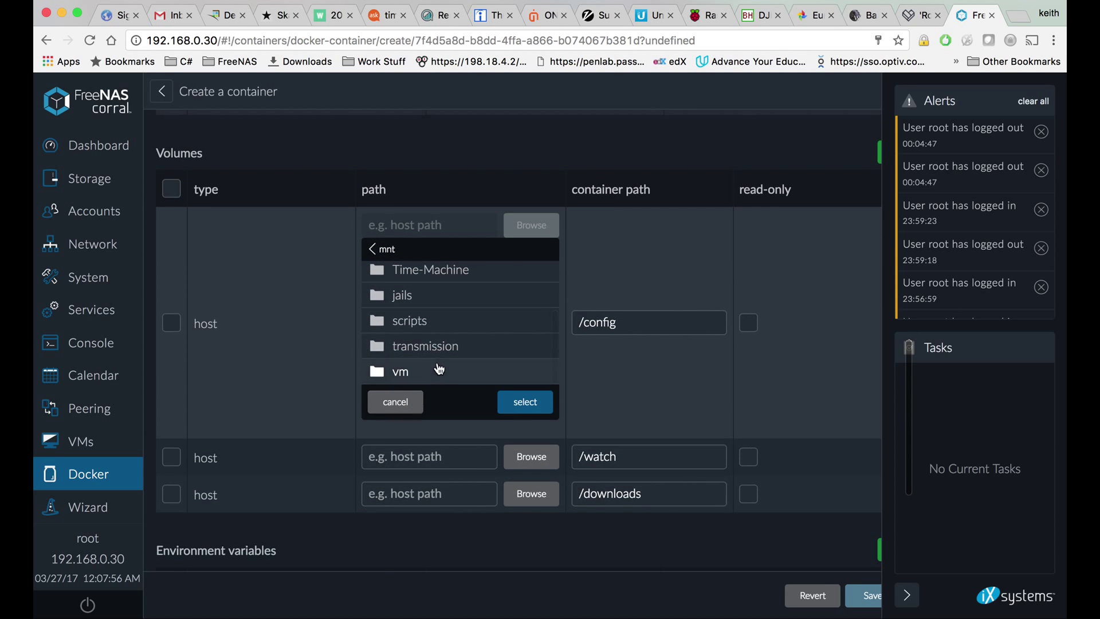
pyautogui.click(454, 347)
pyautogui.click(453, 347)
pyautogui.doubleClick(449, 274)
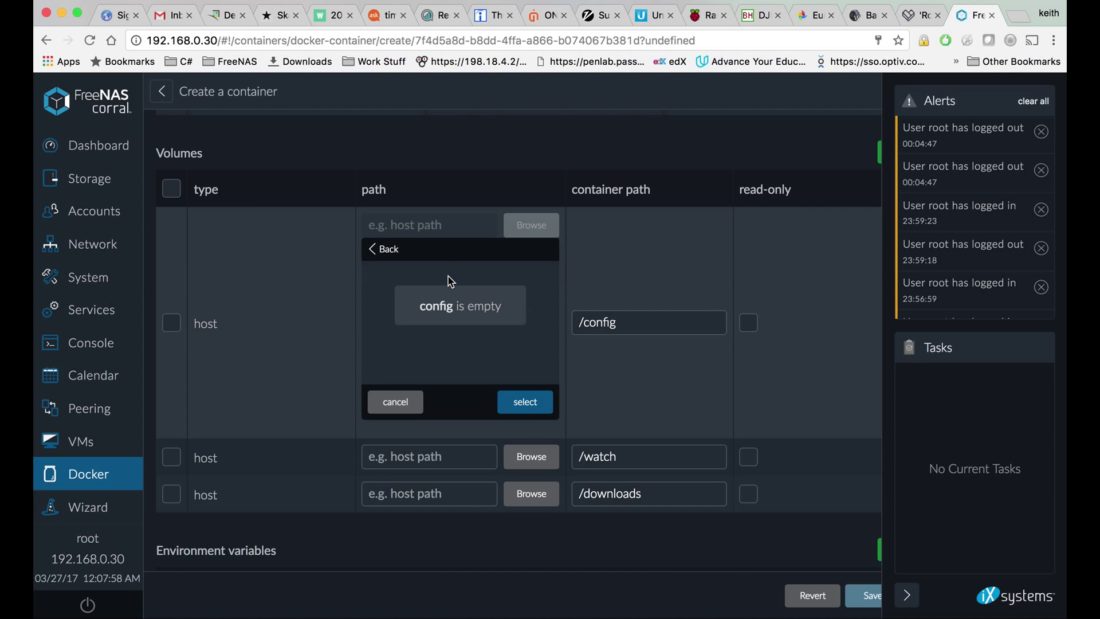
pyautogui.click(524, 401)
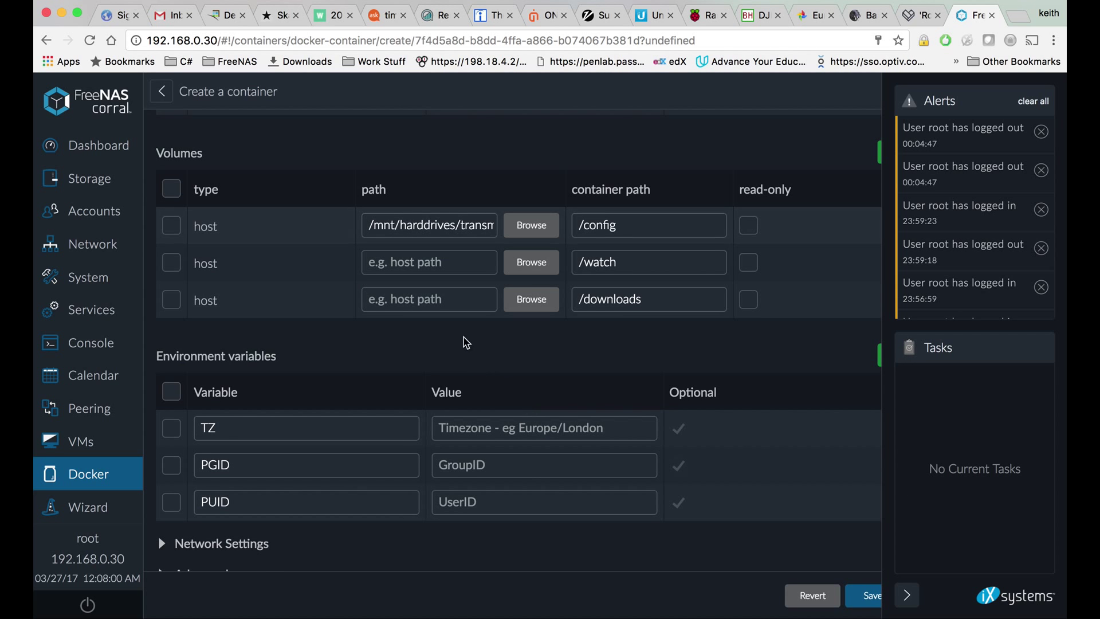
# Set the /watch volume's host path to harddrives/transmission/watch
pyautogui.click(530, 269)
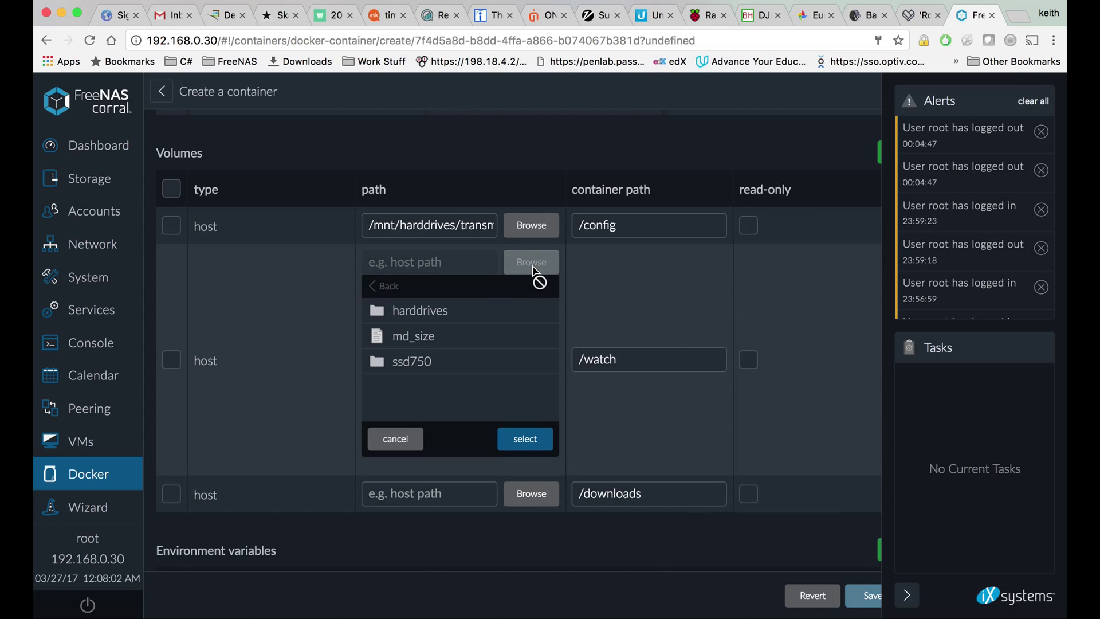
pyautogui.click(436, 316)
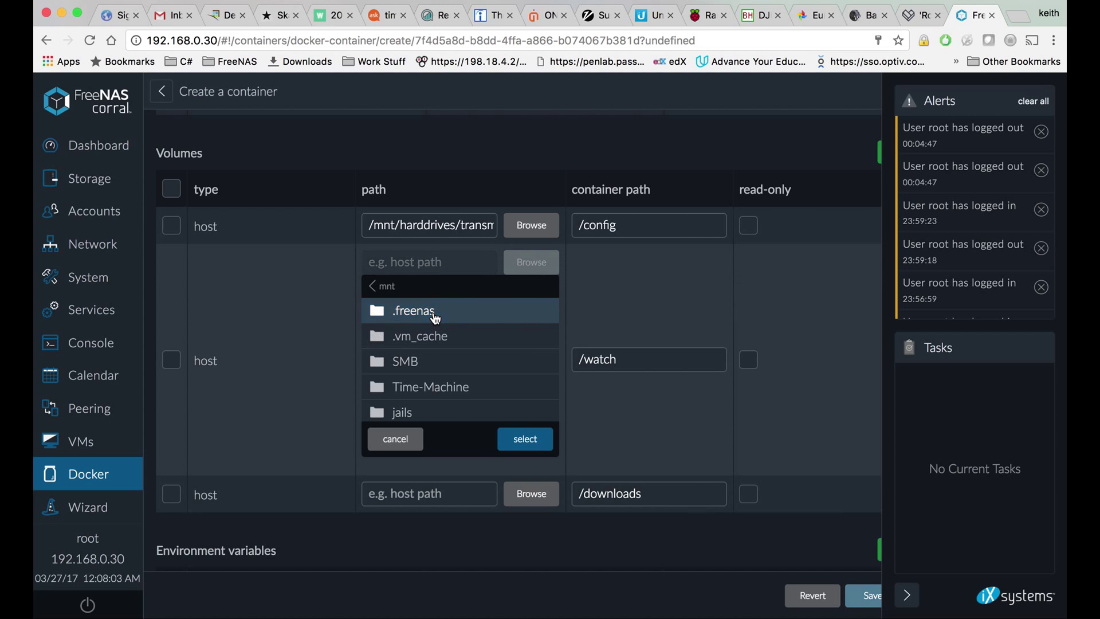
pyautogui.scroll(-2, 436, 365)
pyautogui.scroll(-2, 436, 365)
pyautogui.click(430, 374)
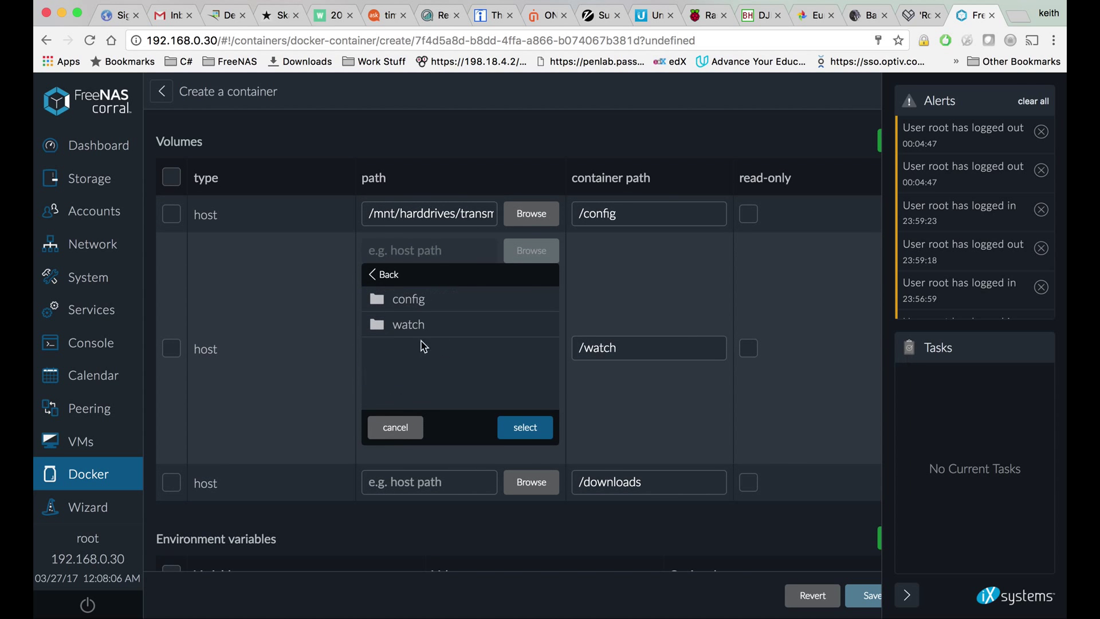
pyautogui.click(415, 323)
pyautogui.click(525, 427)
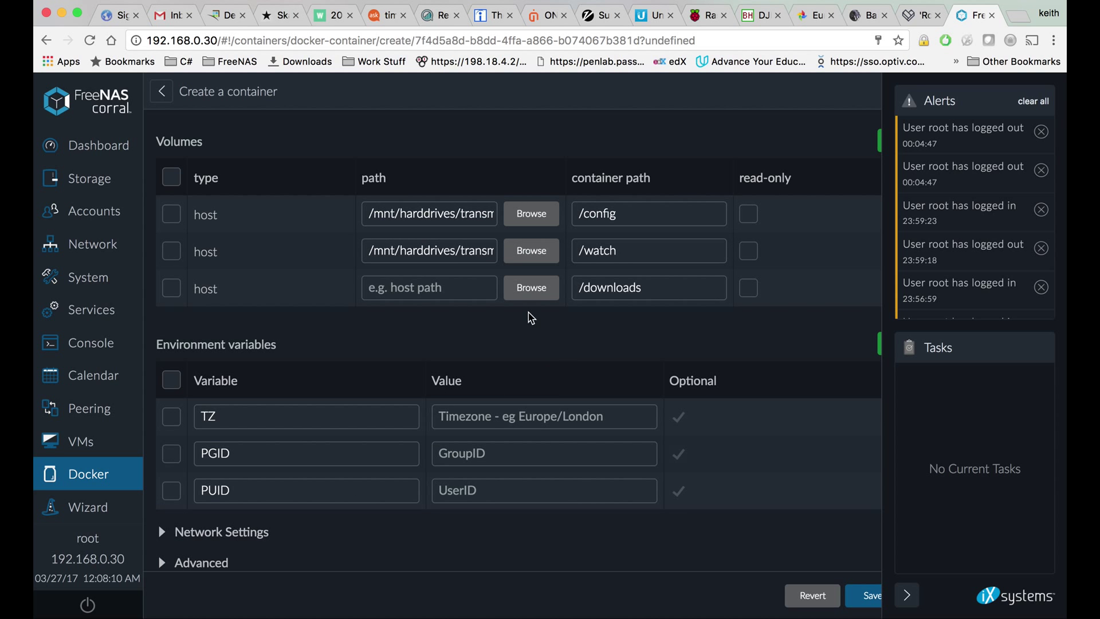
# Set the /downloads volume's host path to harddrives/SMB
pyautogui.click(541, 293)
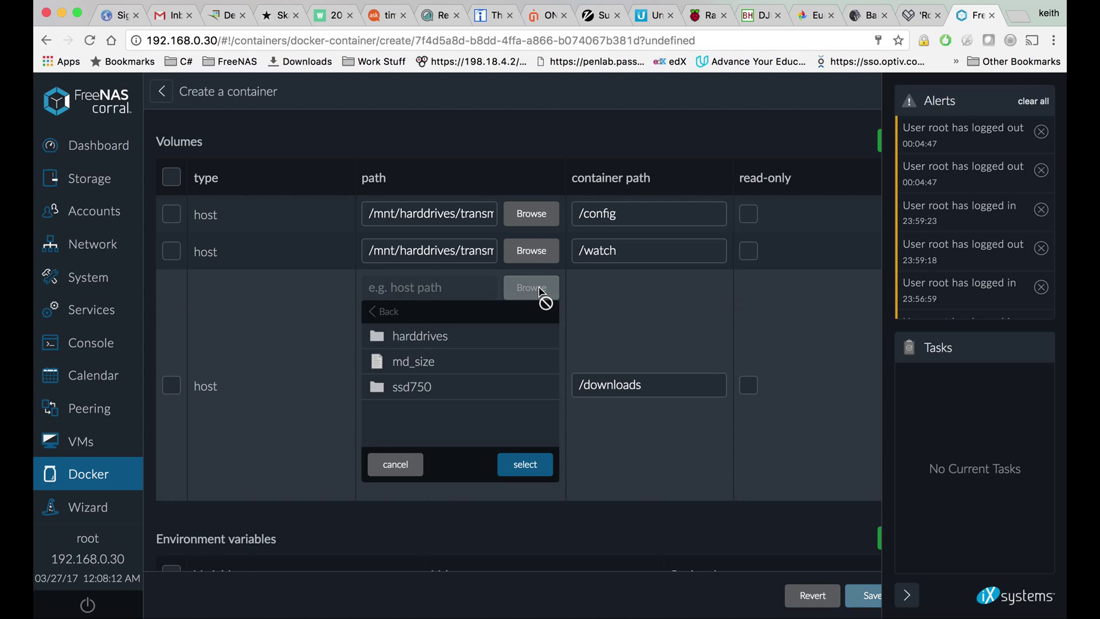
pyautogui.click(438, 338)
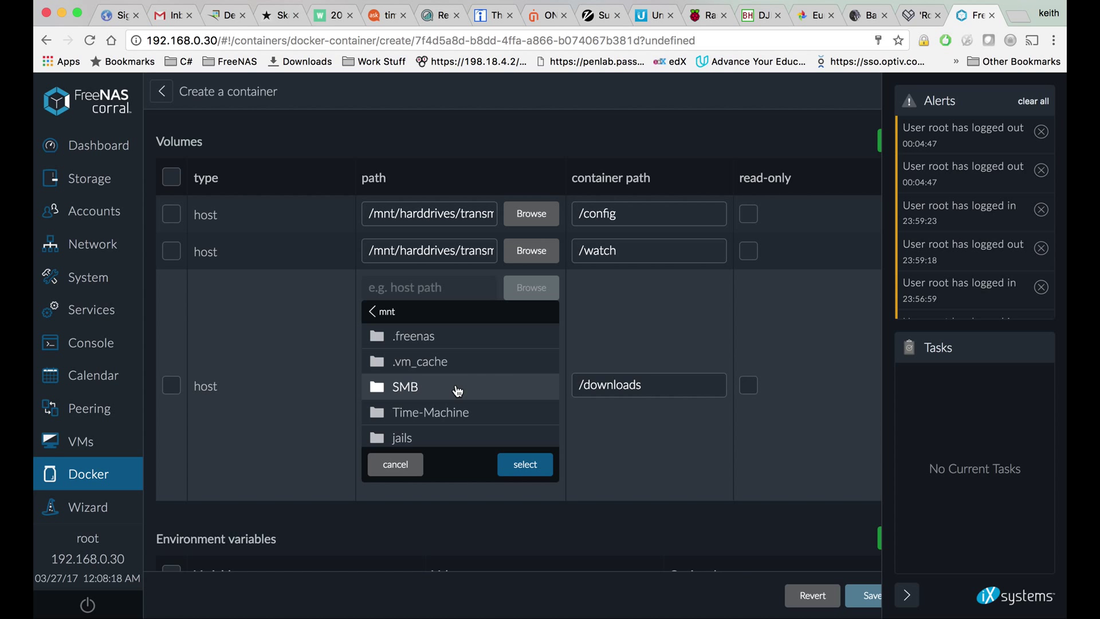
pyautogui.click(457, 388)
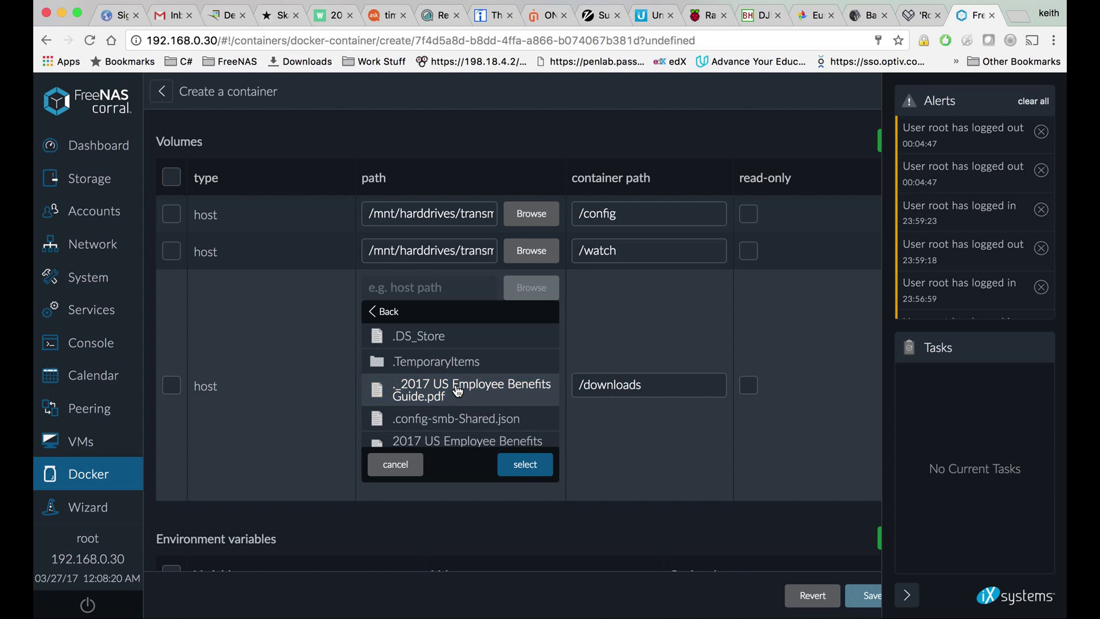
pyautogui.click(526, 465)
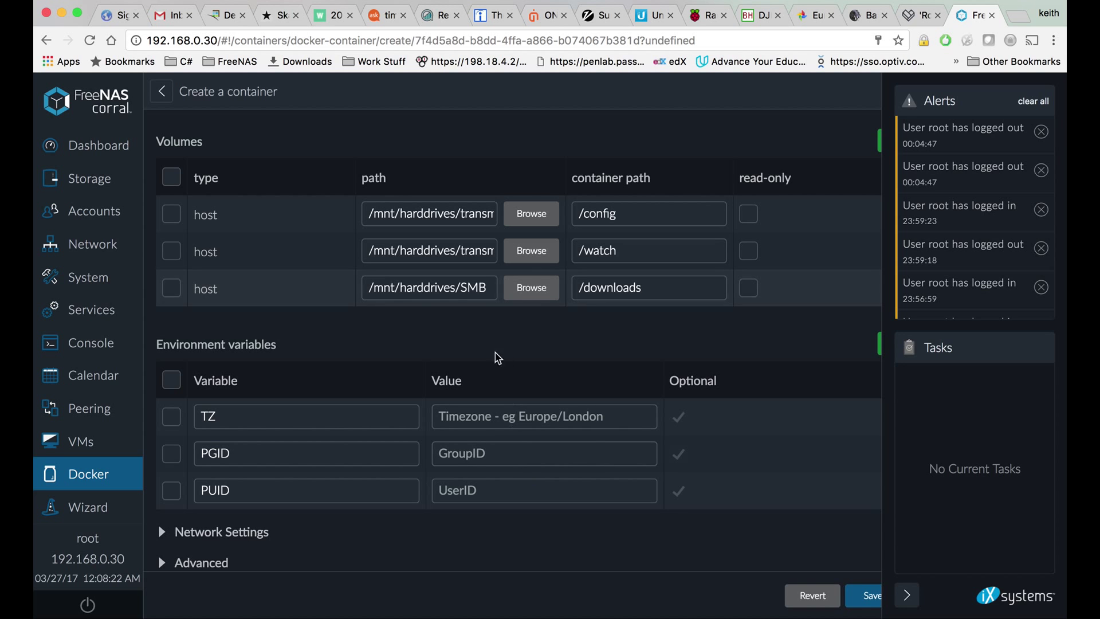
pyautogui.click(390, 286)
# Enter America/Denver as the TZ environment variable value
pyautogui.scroll(-1, 578, 336)
pyautogui.click(525, 404)
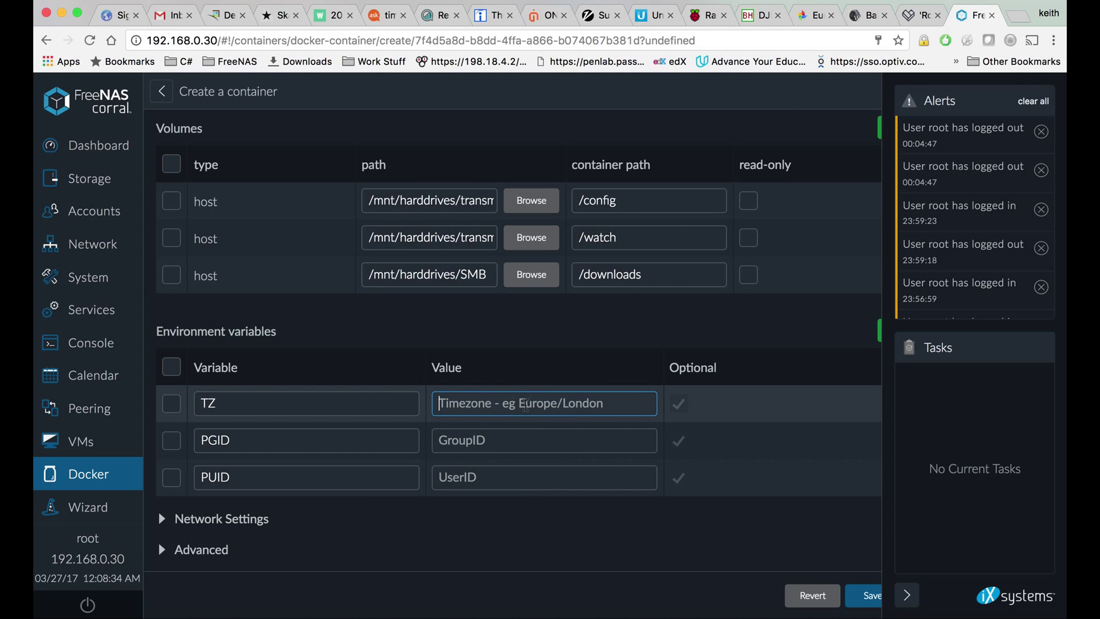
pyautogui.write('America/')
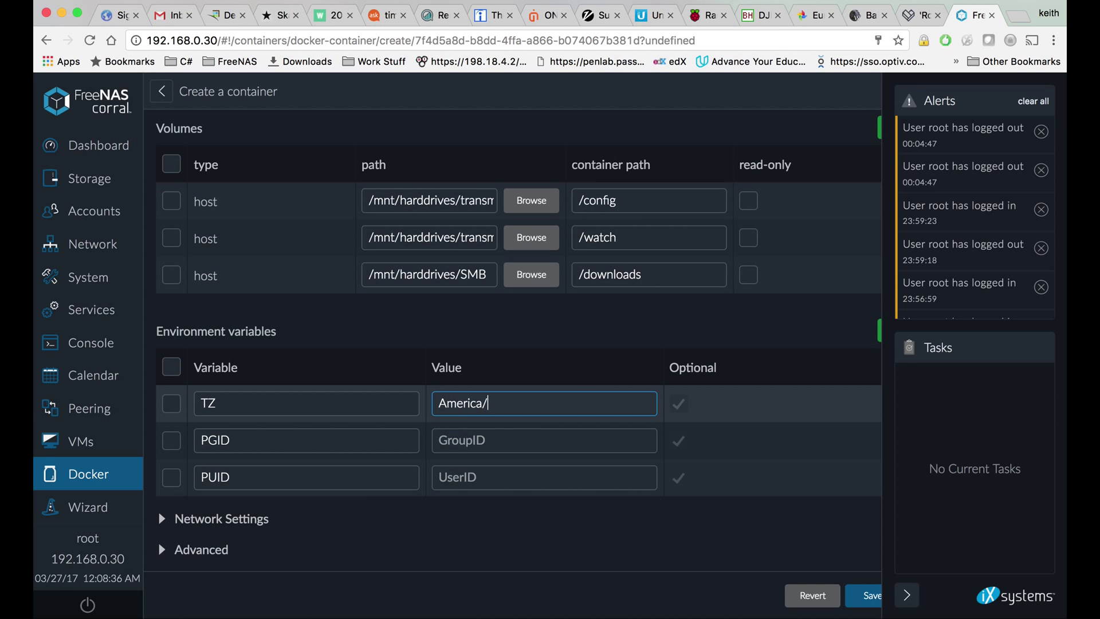
pyautogui.write('Denver')
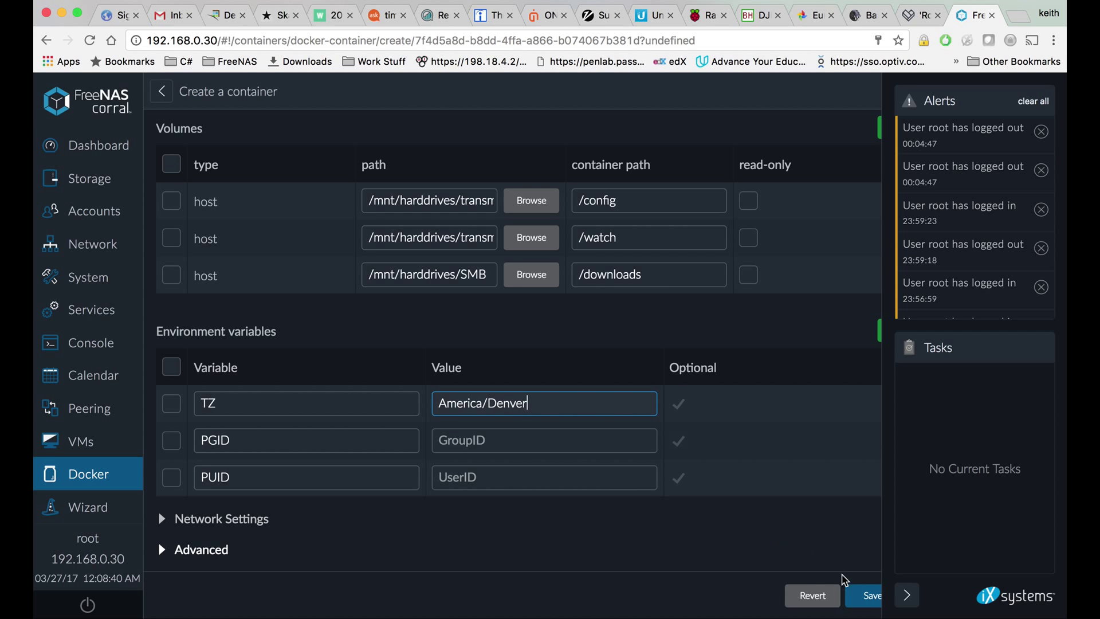
# Save the transmission1 container, then launch its Transmission Web UI from the details page
pyautogui.click(861, 598)
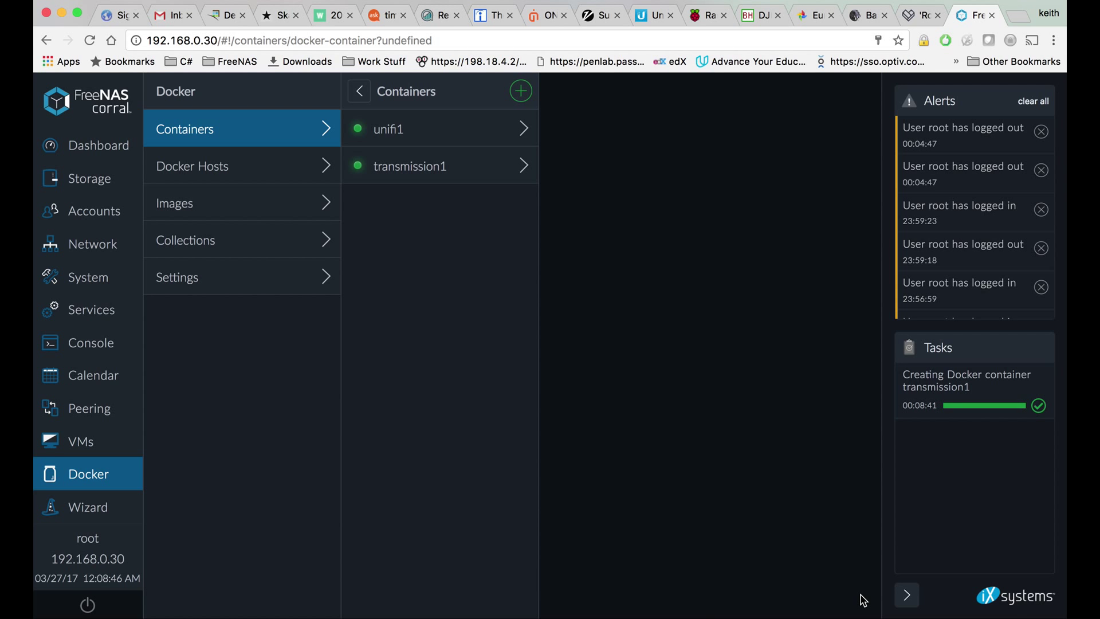
pyautogui.click(422, 167)
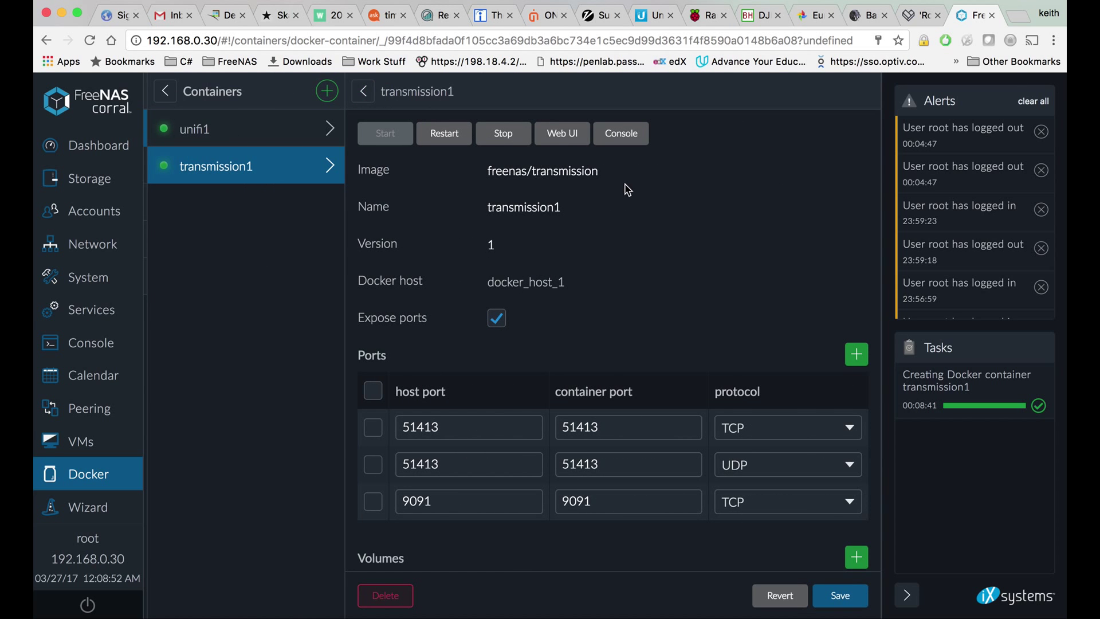
pyautogui.click(561, 135)
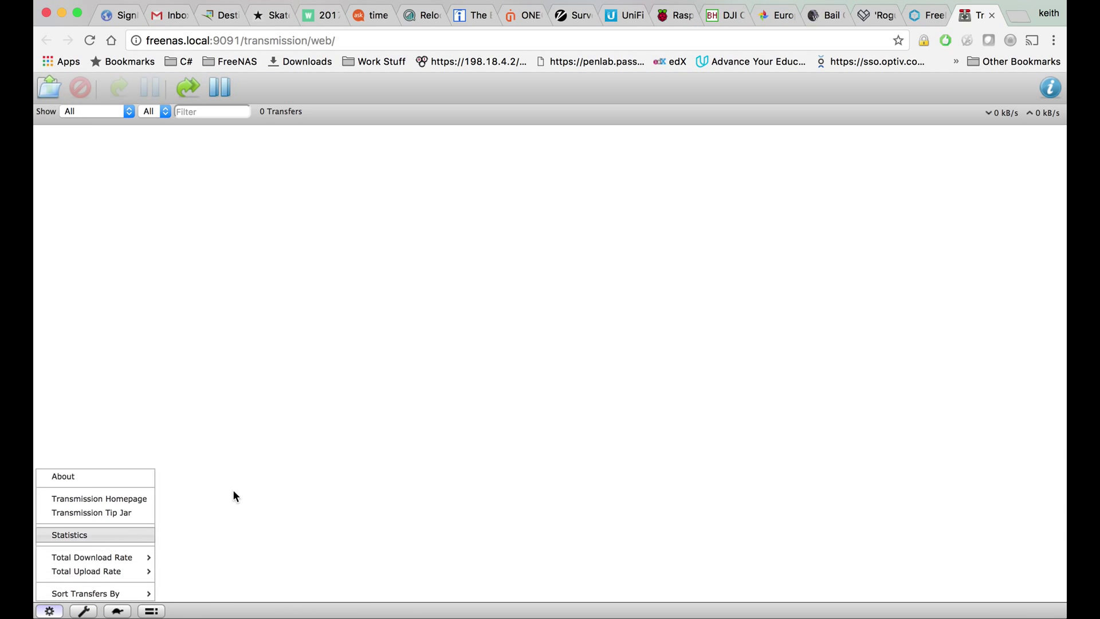
# Confirm Transmission's download folder is /downloads/complete, then return to the FreeNAS container page
pyautogui.click(186, 520)
pyautogui.click(84, 610)
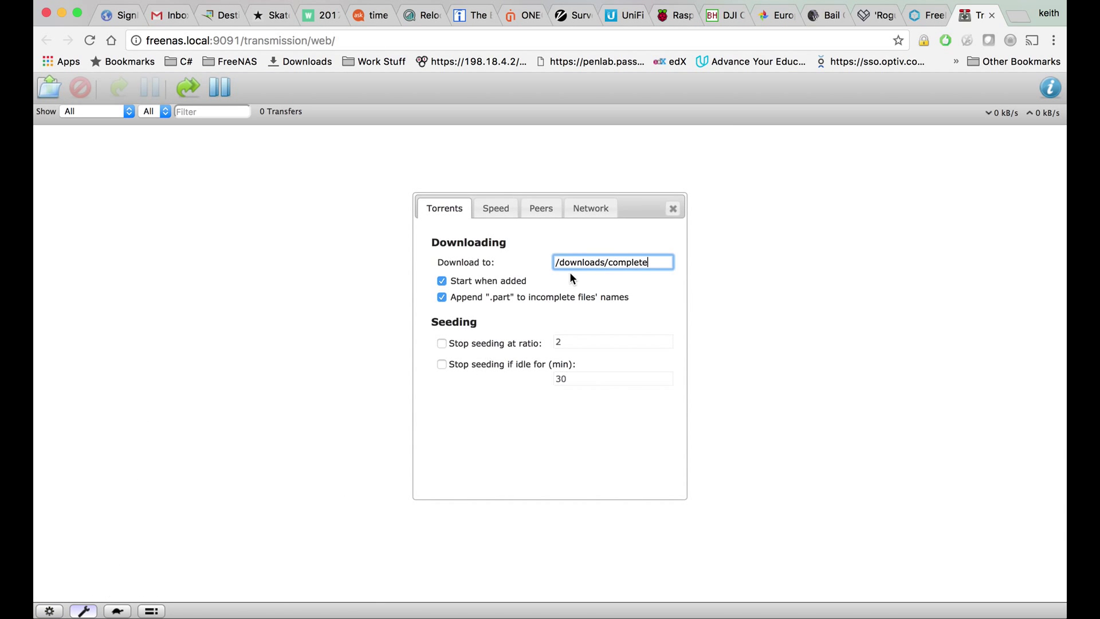
pyautogui.click(496, 210)
pyautogui.click(538, 208)
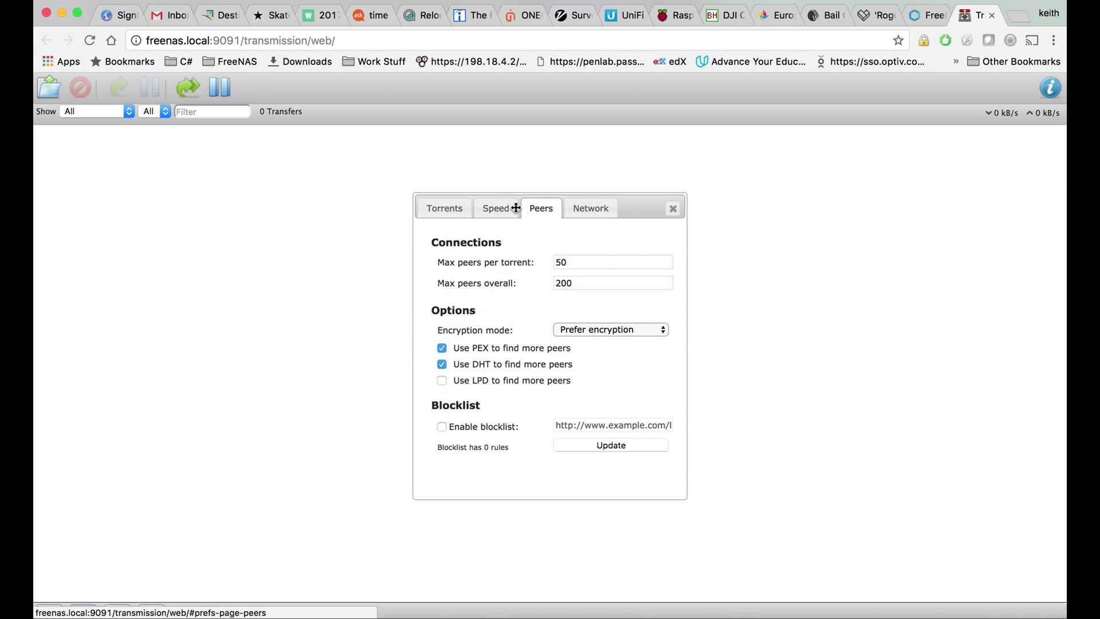
pyautogui.click(461, 209)
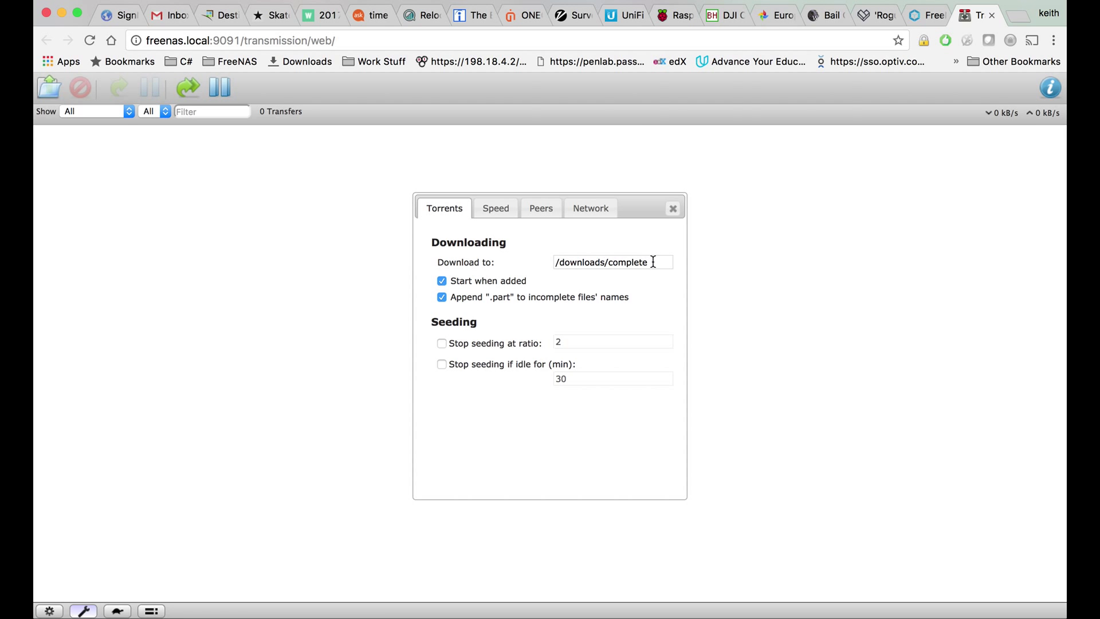
pyautogui.click(917, 16)
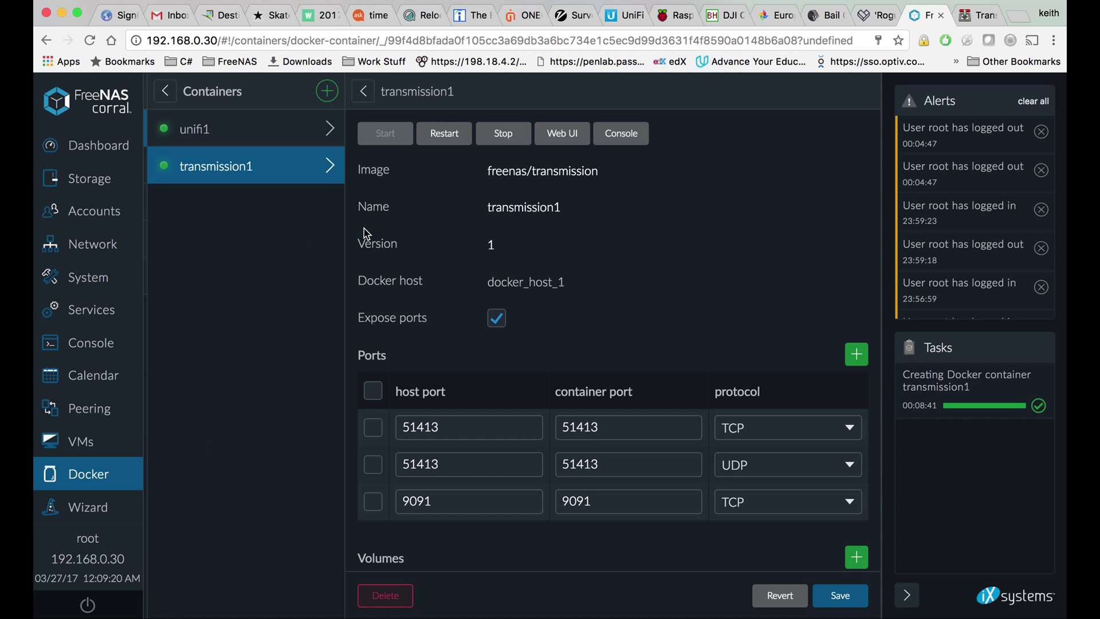
pyautogui.scroll(-5, 596, 494)
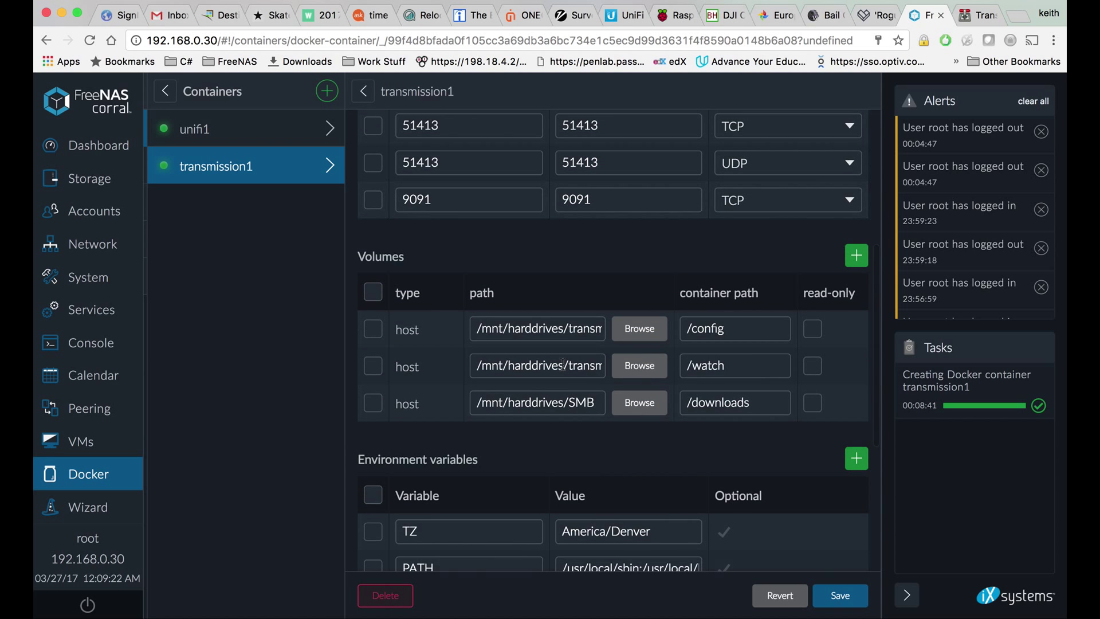
pyautogui.click(518, 396)
pyautogui.hotkey('ctrl', 'Tab')
pyautogui.moveTo(611, 260); pyautogui.dragTo(686, 261)
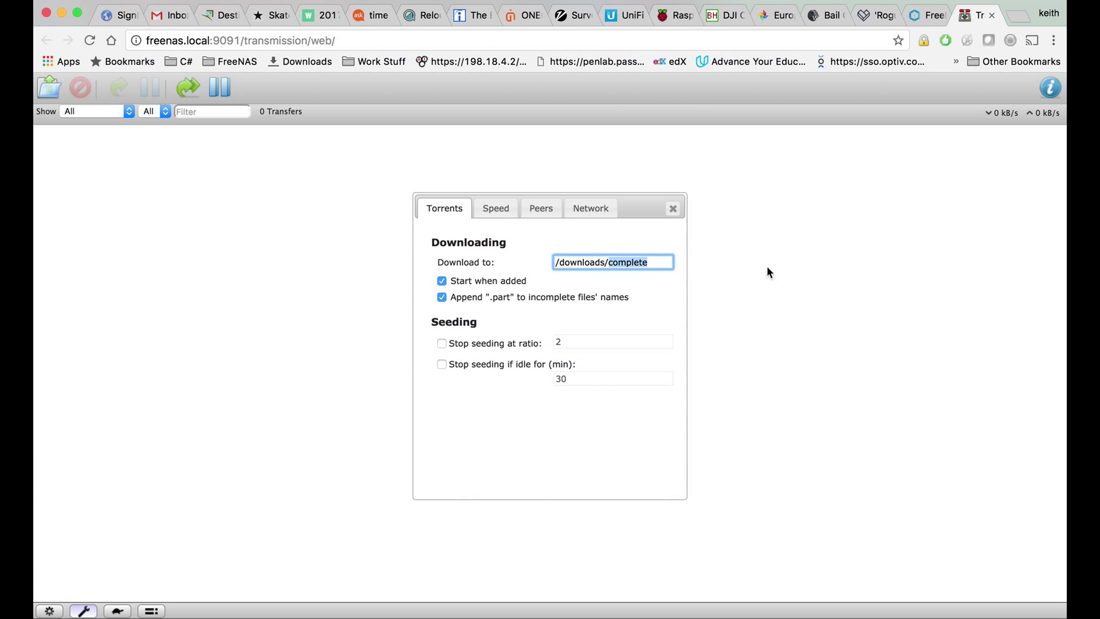
pyautogui.click(933, 17)
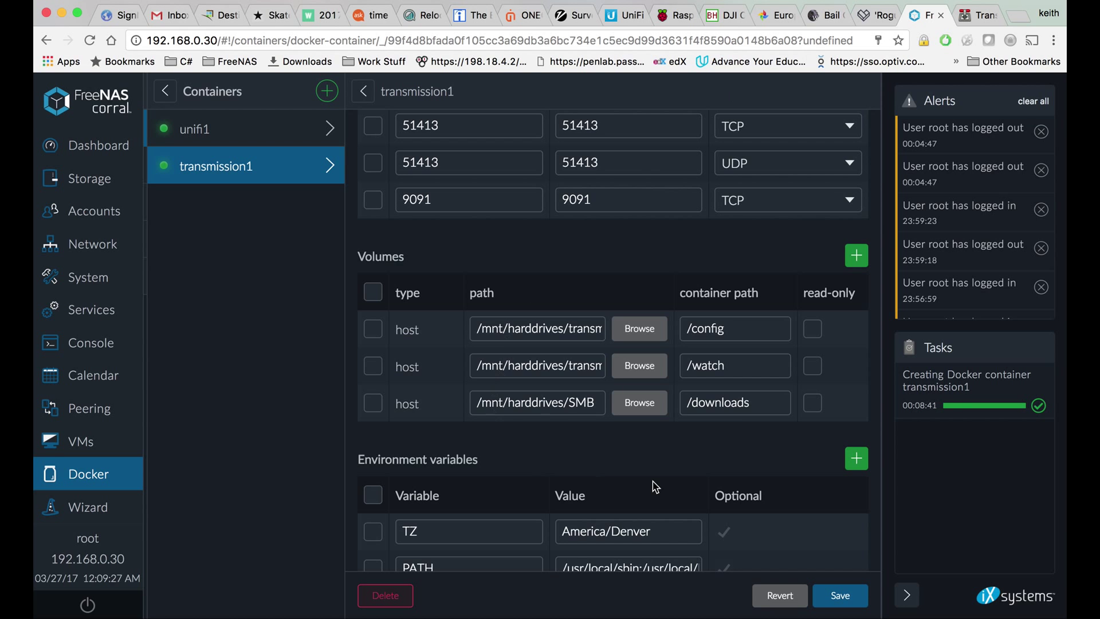
pyautogui.scroll(-5, 655, 487)
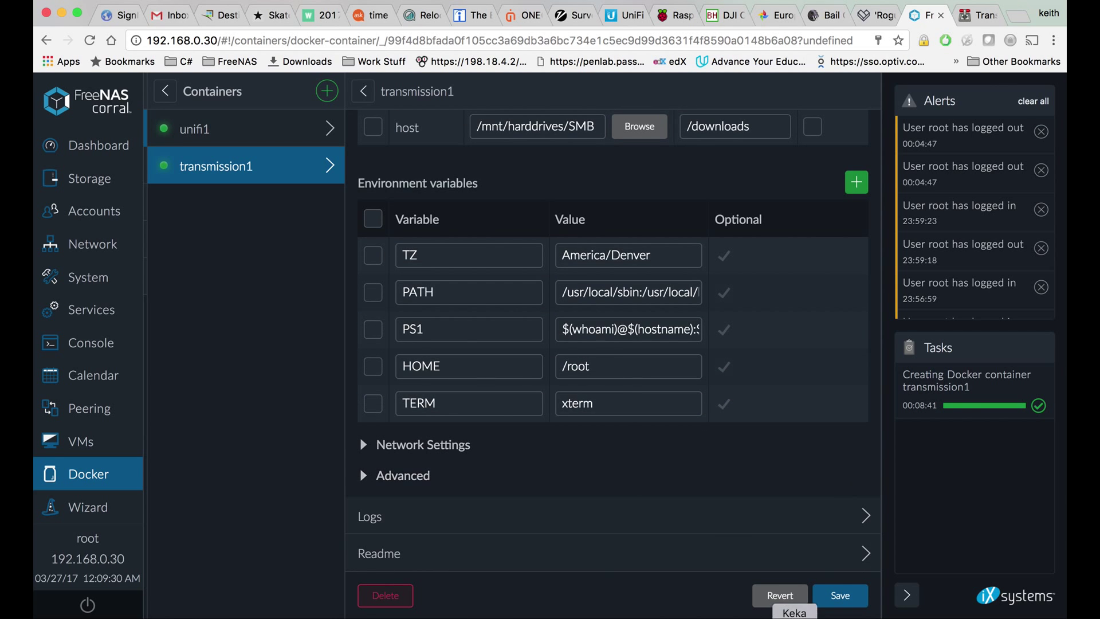